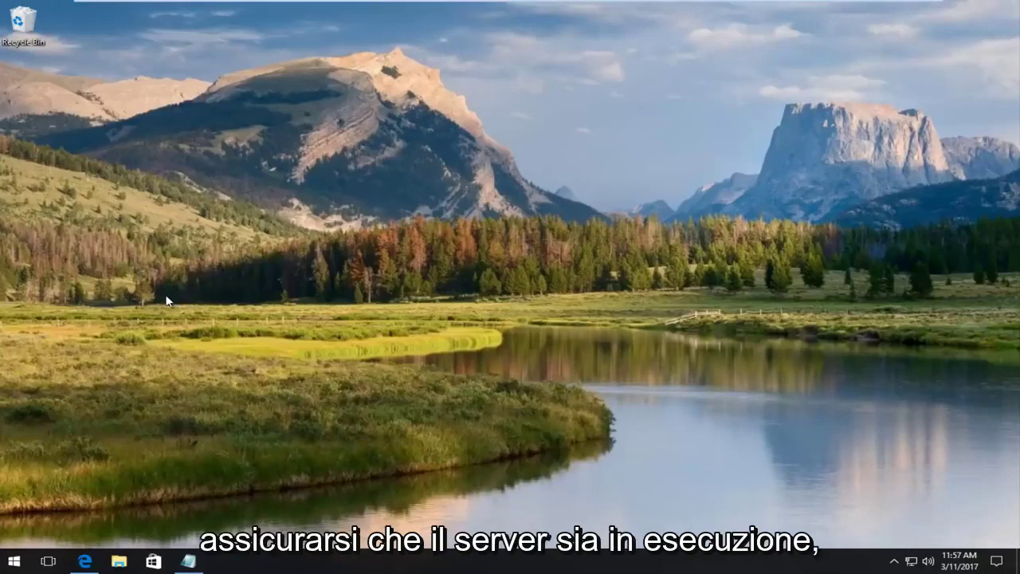
Search the Start menu for 'servi' and launch the Services desktop app.
{"action": "left_click", "coordinate": [24, 561]}
{"action": "type", "text": "ser"}
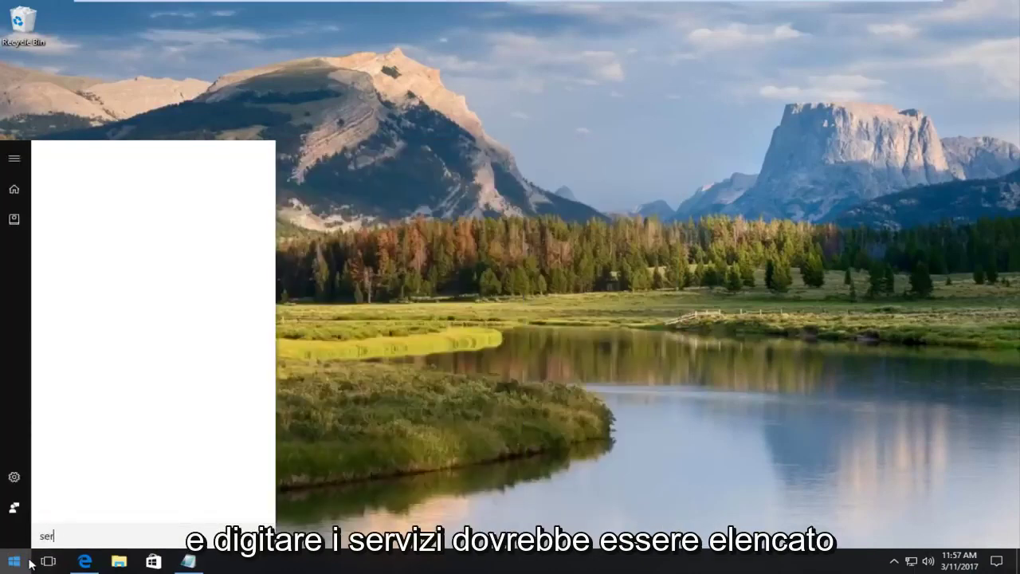
{"action": "type", "text": "vi"}
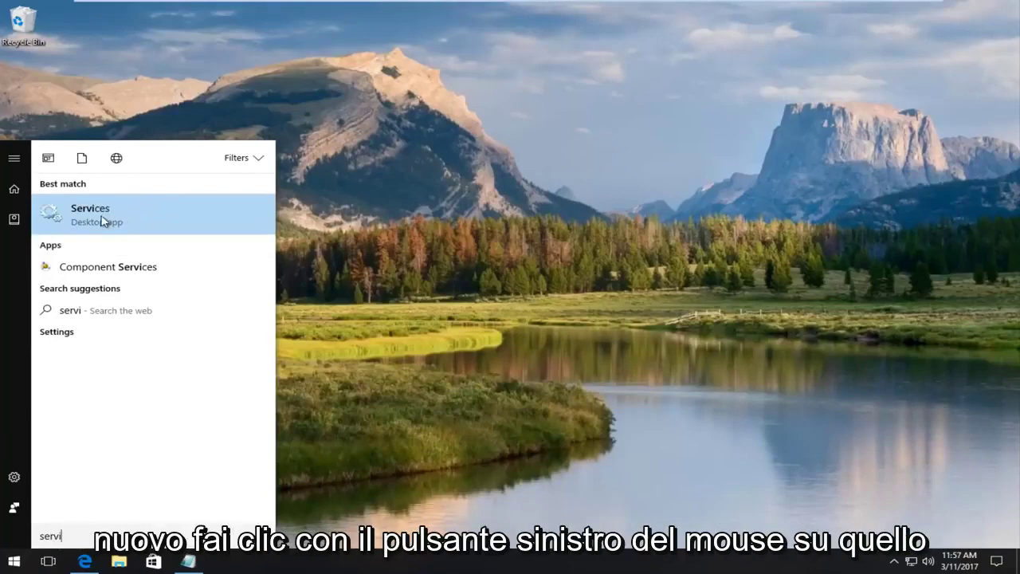
{"action": "left_click", "coordinate": [121, 230]}
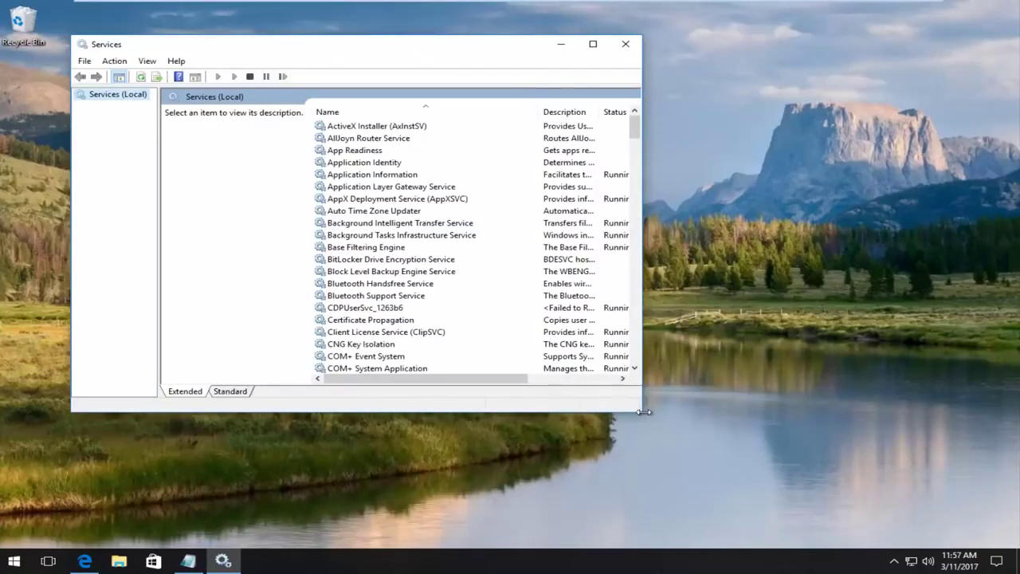
Widen the Services window and scroll the service list down toward Remote Procedure Call (RPC).
{"action": "mouse_move", "coordinate": [644, 411]}
{"action": "left_mouse_down"}
{"action": "mouse_move", "coordinate": [853, 454]}
{"action": "mouse_move", "coordinate": [946, 546]}
{"action": "left_mouse_up"}
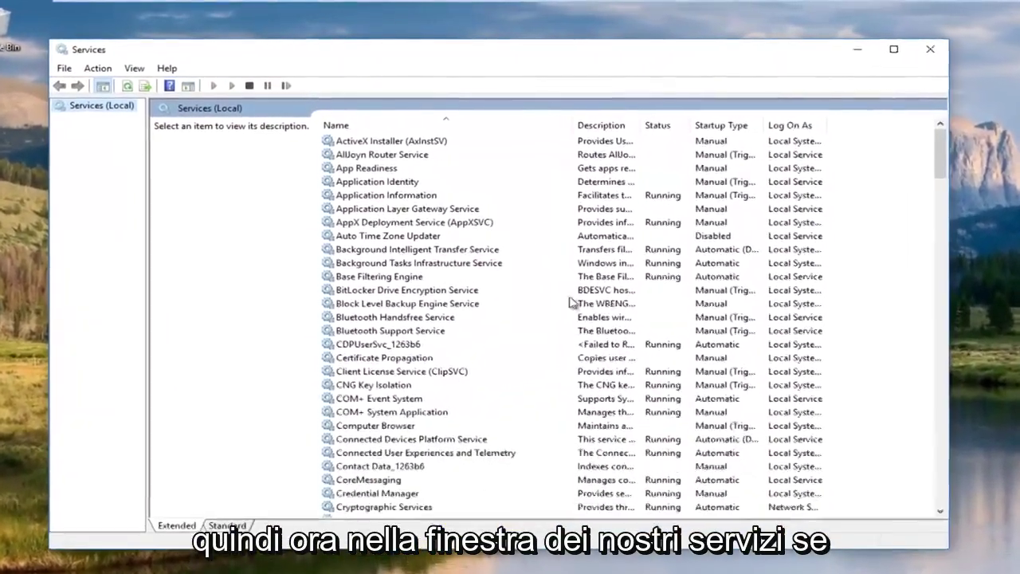
{"action": "left_click", "coordinate": [466, 252]}
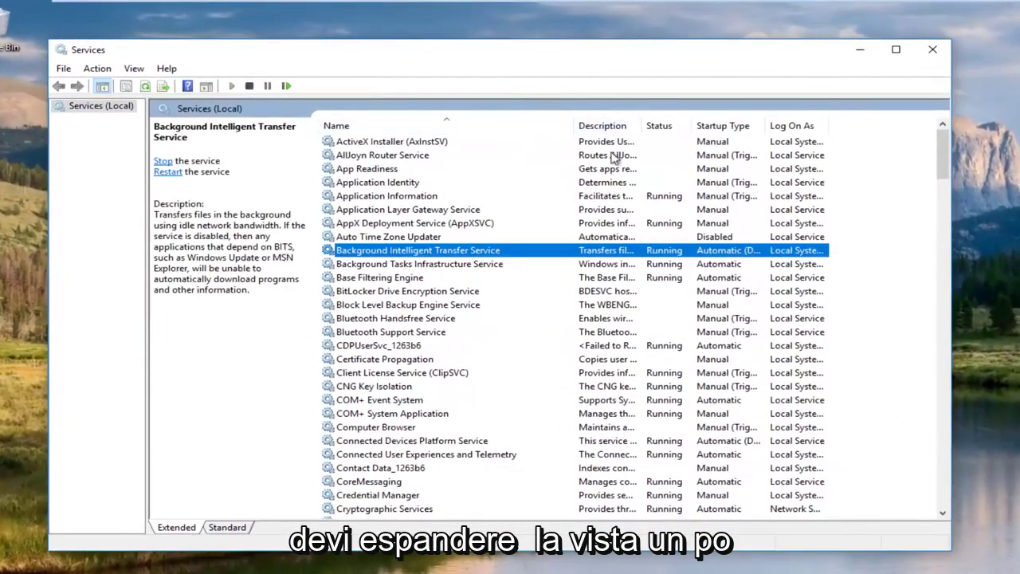
{"action": "left_click", "coordinate": [399, 196]}
{"action": "scroll", "coordinate": [459, 271], "scroll_direction": "down", "scroll_amount": 2}
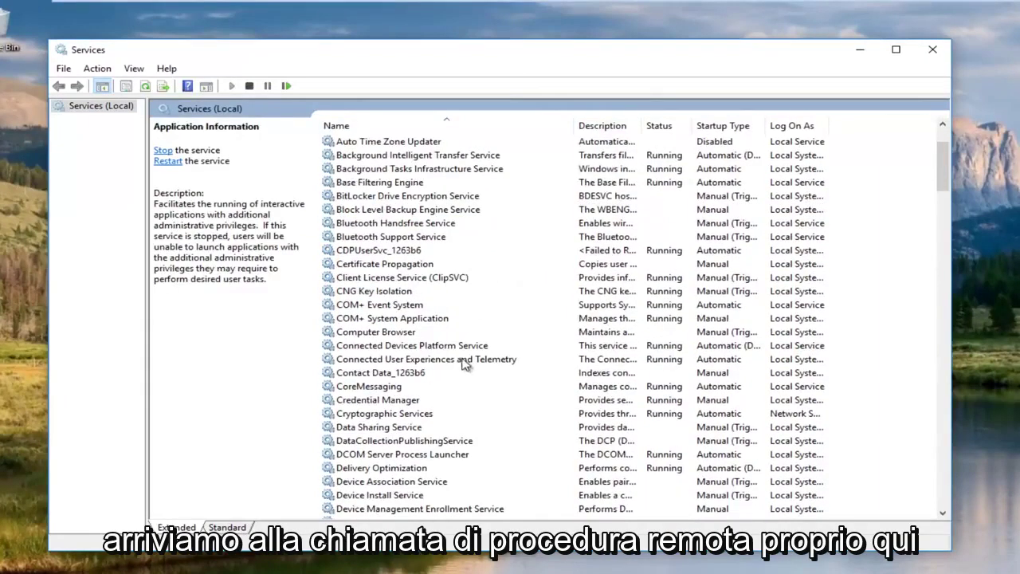
{"action": "left_click", "coordinate": [441, 306]}
{"action": "scroll", "coordinate": [440, 327], "scroll_direction": "down", "scroll_amount": 4}
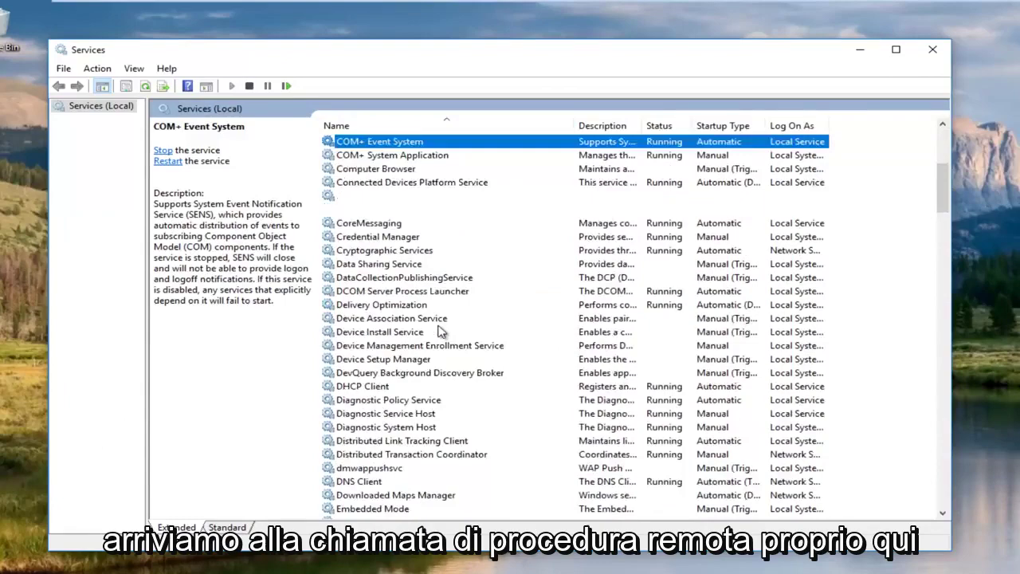
{"action": "scroll", "coordinate": [436, 330], "scroll_direction": "down", "scroll_amount": 4}
{"action": "scroll", "coordinate": [433, 330], "scroll_direction": "down", "scroll_amount": 5}
{"action": "scroll", "coordinate": [431, 331], "scroll_direction": "down", "scroll_amount": 2}
{"action": "scroll", "coordinate": [391, 359], "scroll_direction": "down", "scroll_amount": 7}
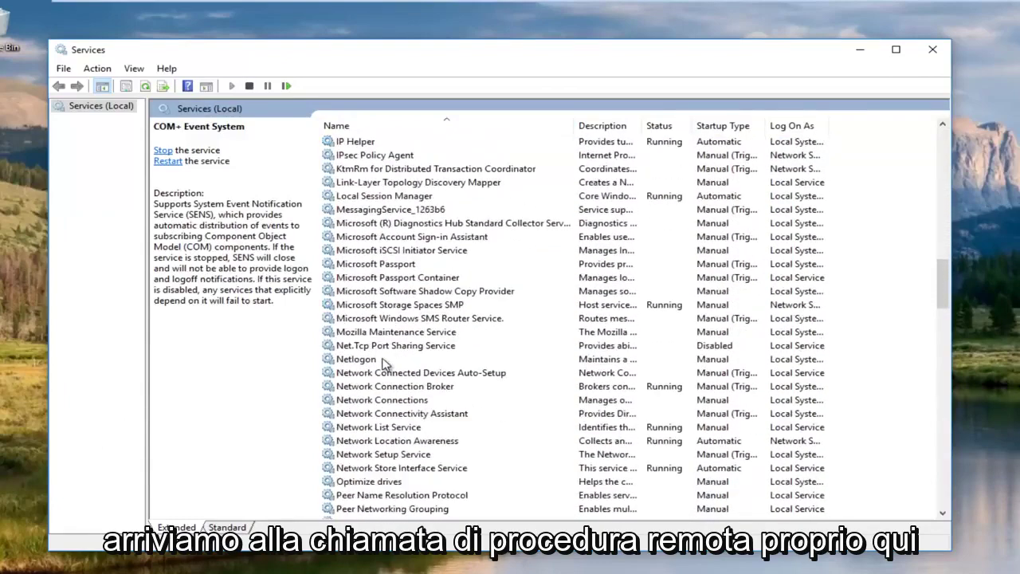
{"action": "scroll", "coordinate": [383, 362], "scroll_direction": "down", "scroll_amount": 5}
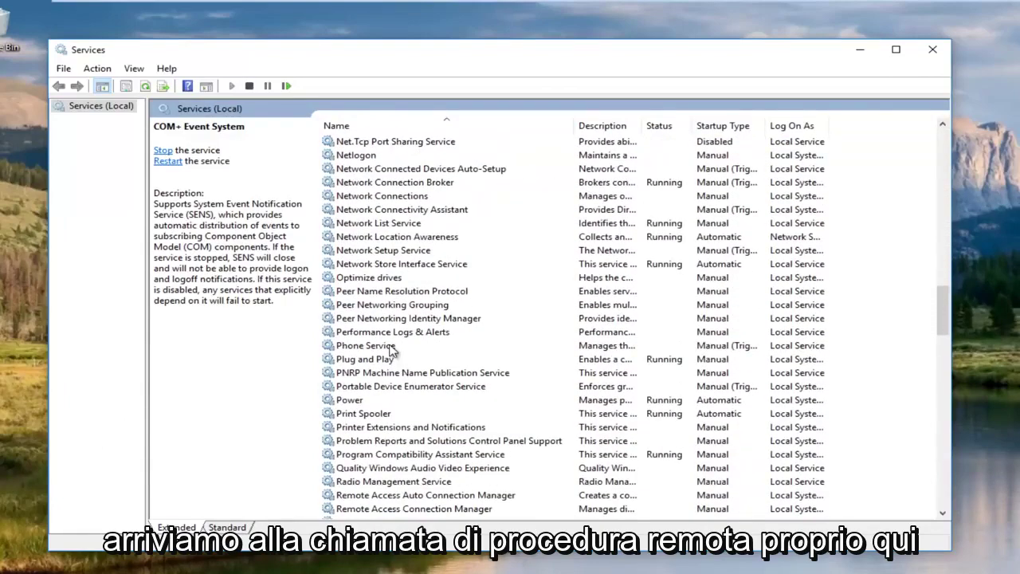
{"action": "scroll", "coordinate": [394, 358], "scroll_direction": "down", "scroll_amount": 2}
{"action": "scroll", "coordinate": [394, 360], "scroll_direction": "down", "scroll_amount": 1}
Confirm in its properties that Remote Procedure Call (RPC) is Running with Automatic startup, changing nothing.
{"action": "left_click", "coordinate": [380, 443]}
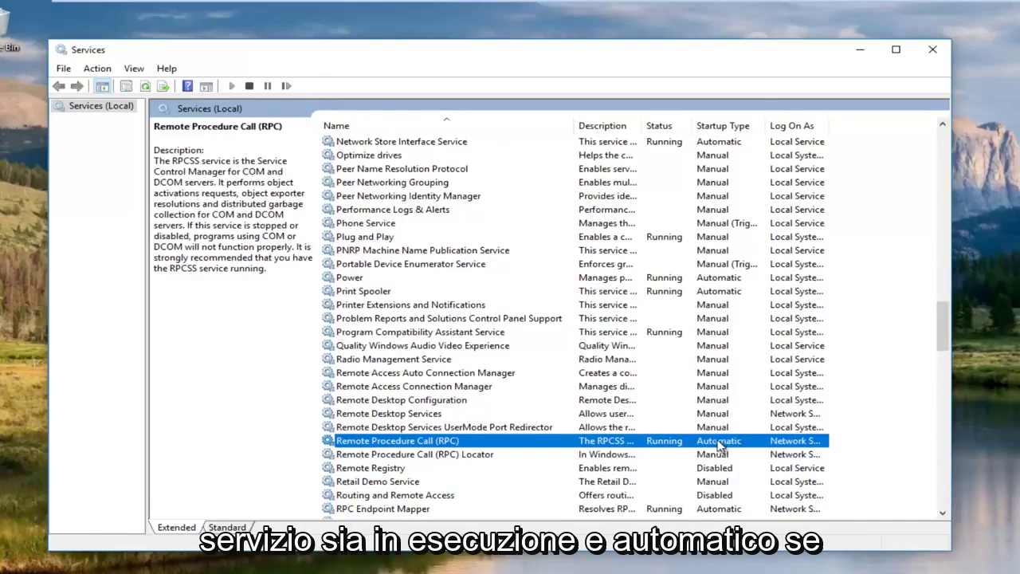
{"action": "right_click", "coordinate": [423, 443]}
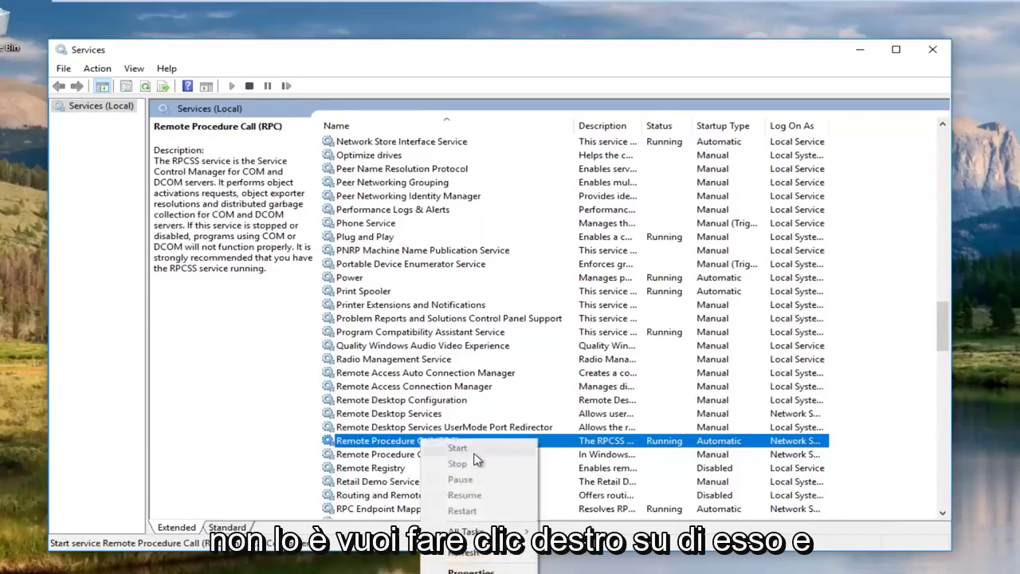
{"action": "left_click", "coordinate": [224, 408]}
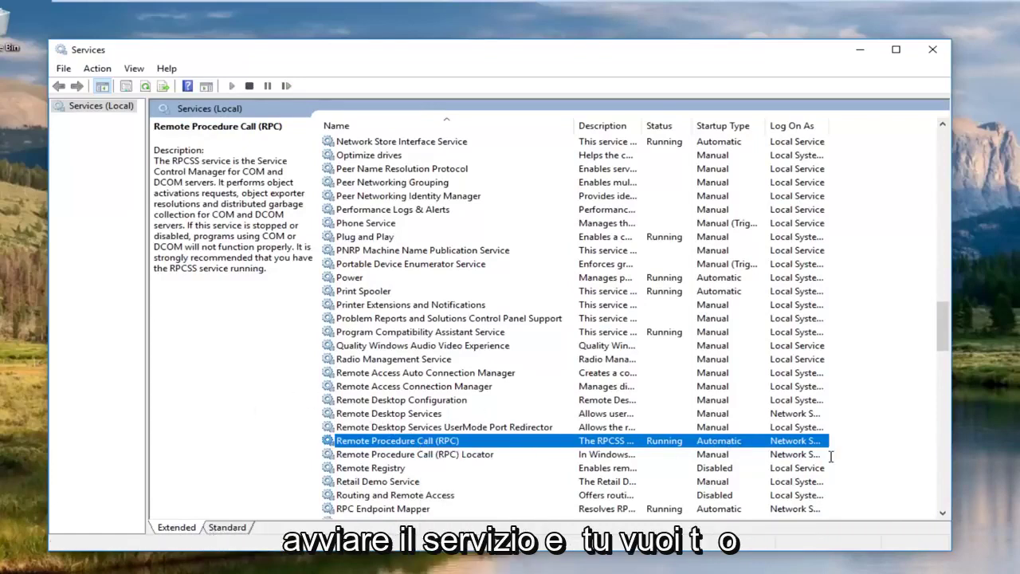
{"action": "left_click", "coordinate": [414, 444]}
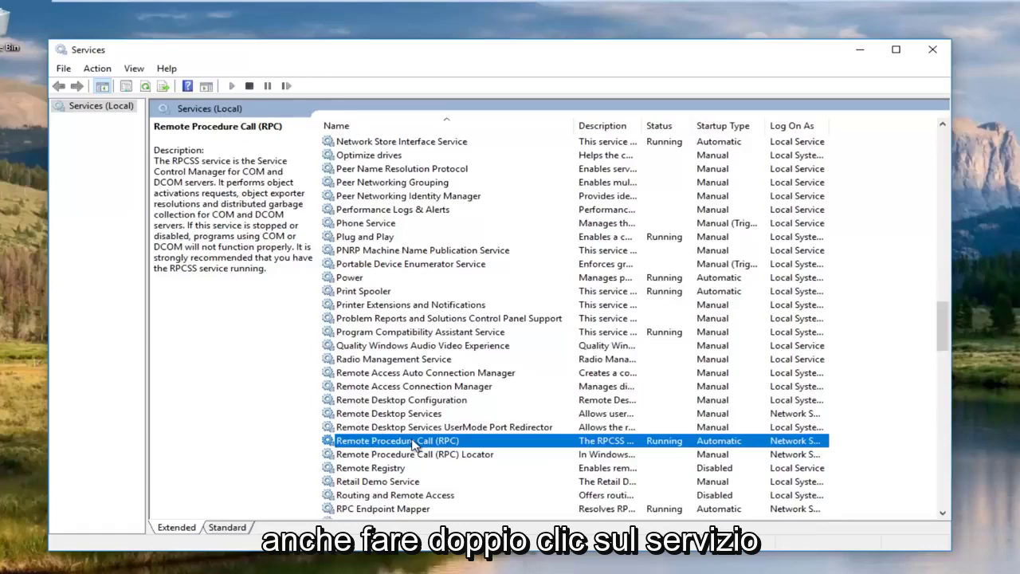
{"action": "double_click", "coordinate": [414, 443]}
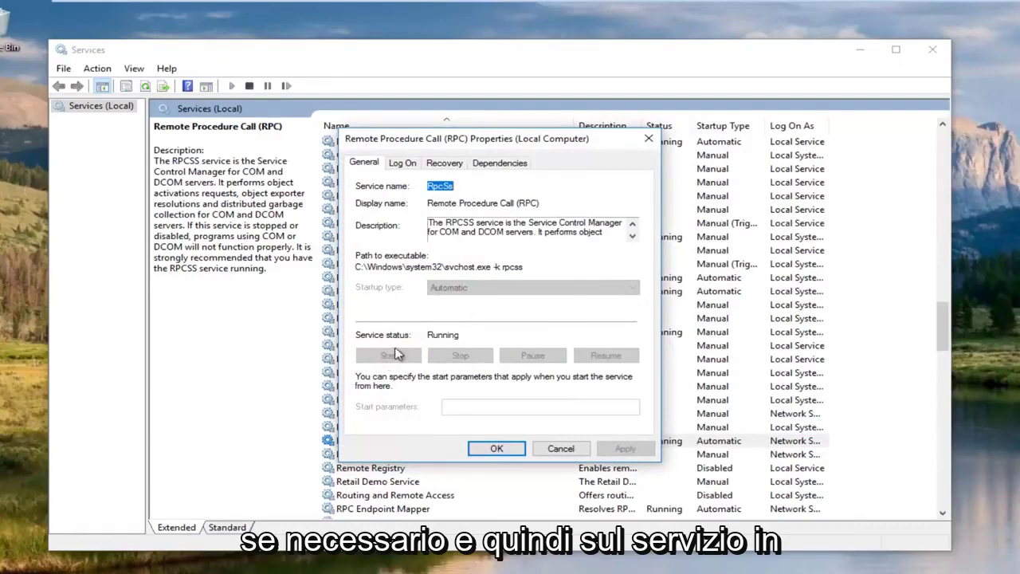
{"action": "left_click", "coordinate": [649, 139]}
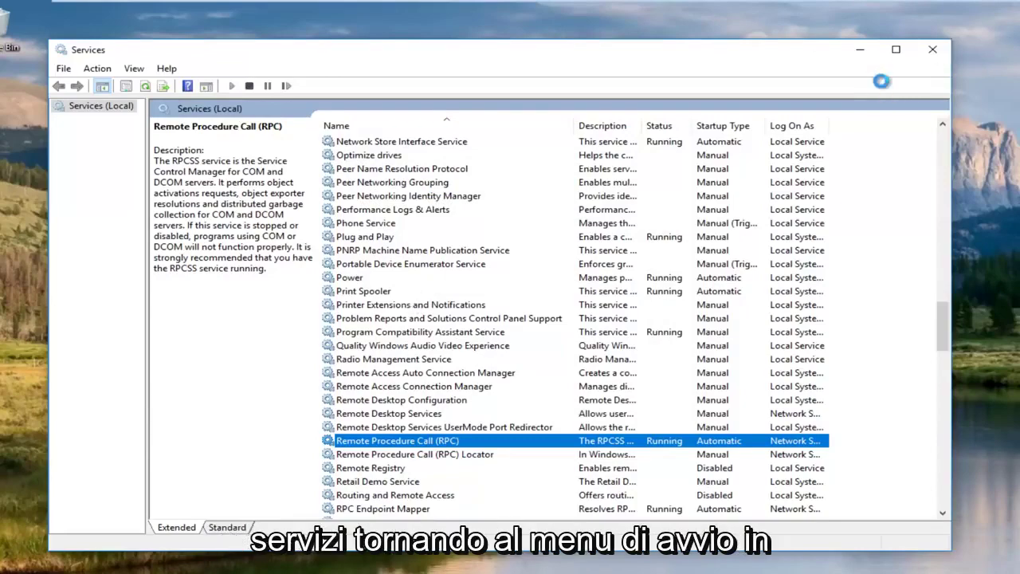
Close Services and launch Registry Editor from the Run dialog (Regedt32).
{"action": "left_click", "coordinate": [932, 51]}
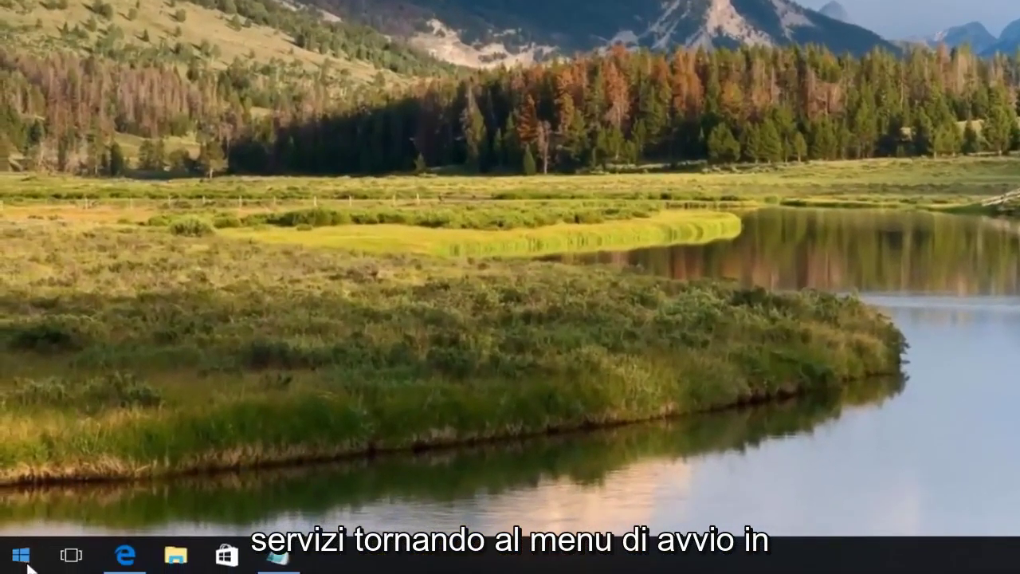
{"action": "left_click", "coordinate": [24, 558]}
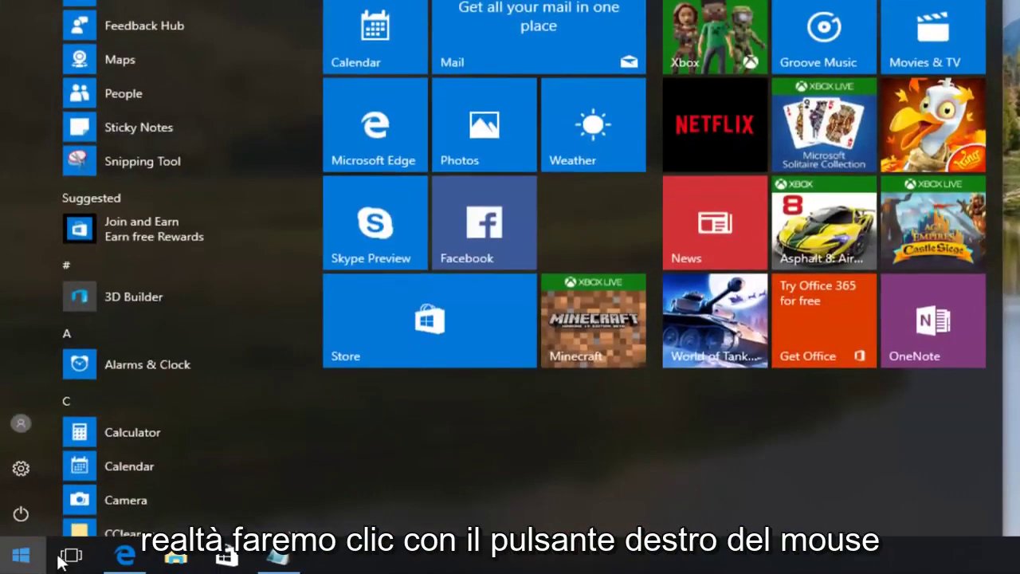
{"action": "key", "text": "Escape"}
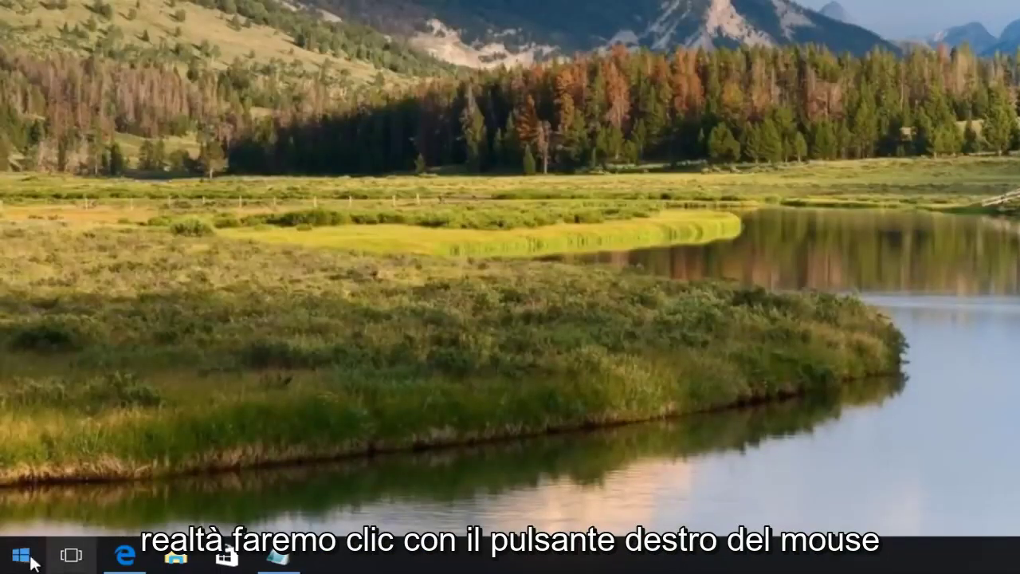
{"action": "right_click", "coordinate": [21, 556]}
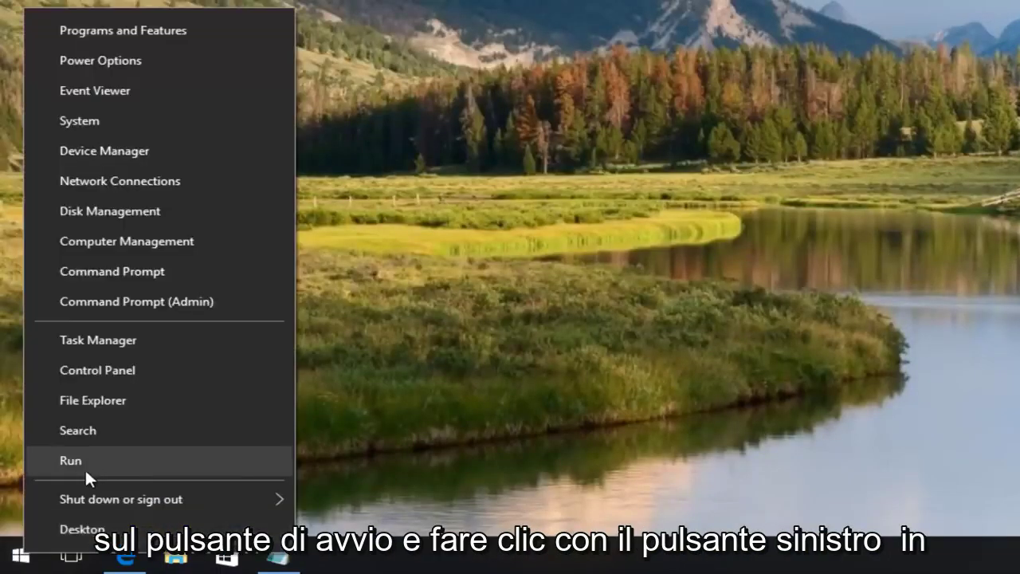
{"action": "left_click", "coordinate": [94, 462]}
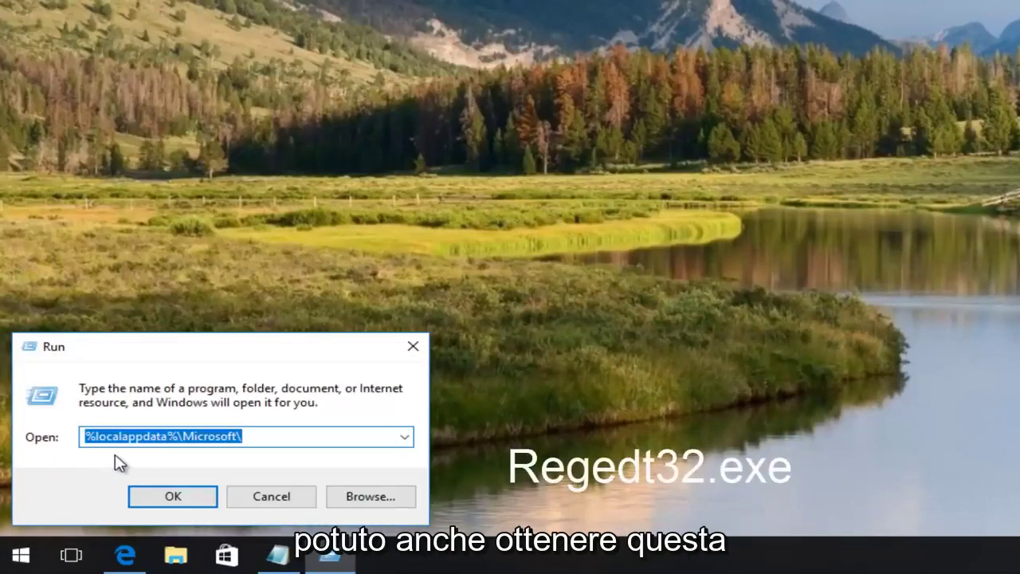
{"action": "key", "text": "BackSpace"}
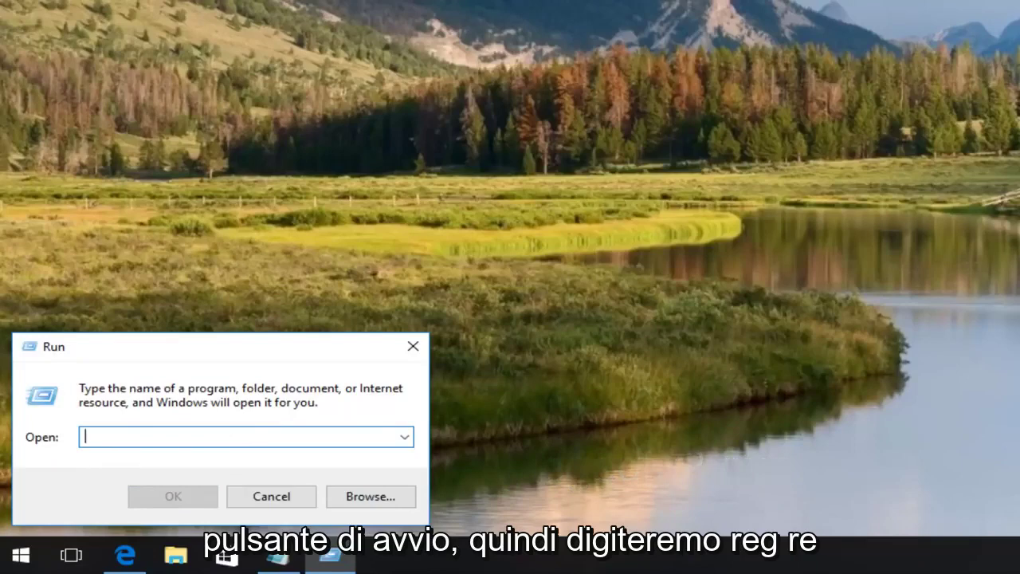
{"action": "type", "text": "Reg"}
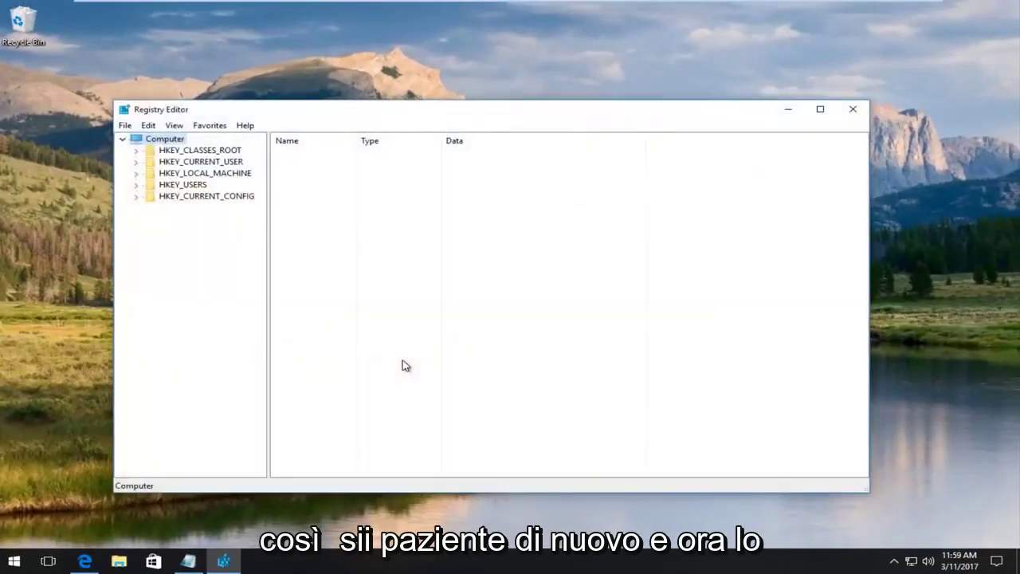
Expand HKEY_CURRENT_USER > Software > Classes in the key tree.
{"action": "left_click_drag", "start_coordinate": [368, 117], "coordinate": [381, 104]}
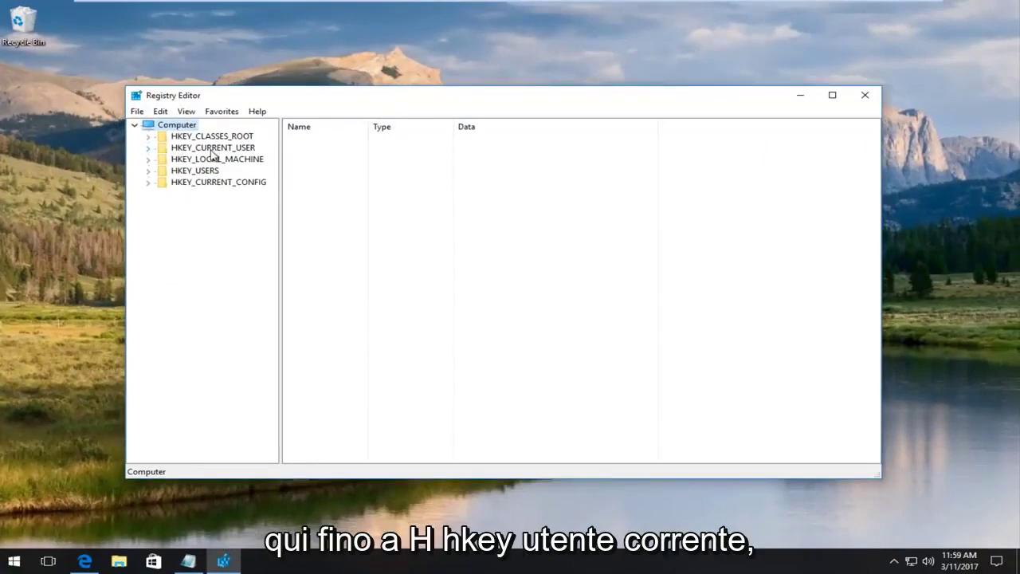
{"action": "double_click", "coordinate": [181, 151]}
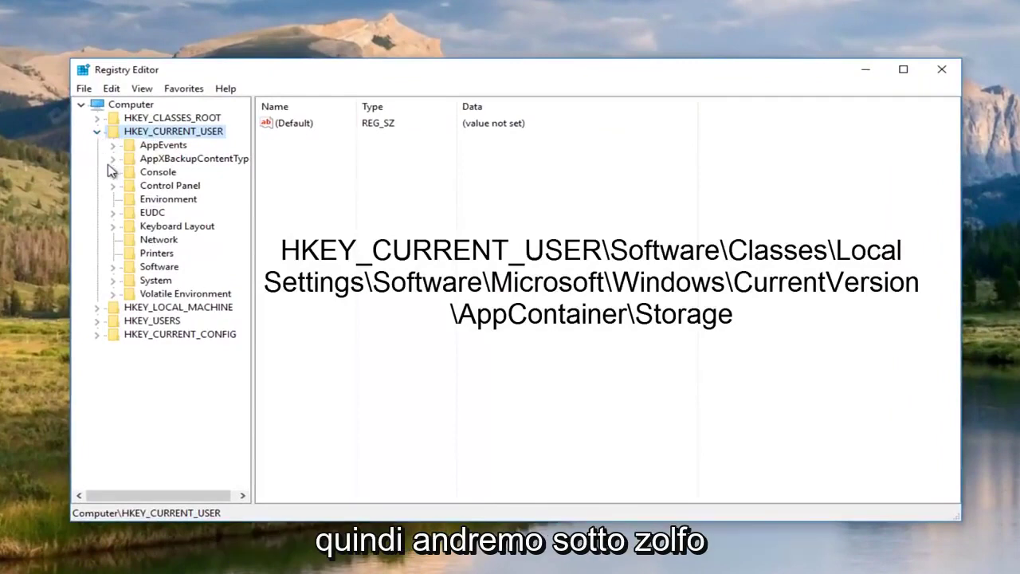
{"action": "double_click", "coordinate": [158, 267]}
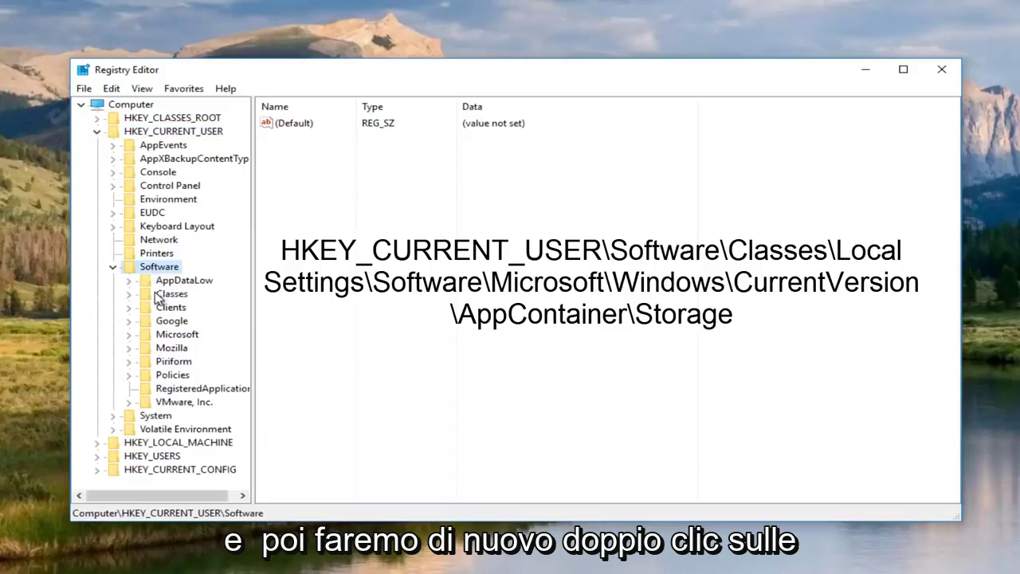
{"action": "double_click", "coordinate": [171, 293]}
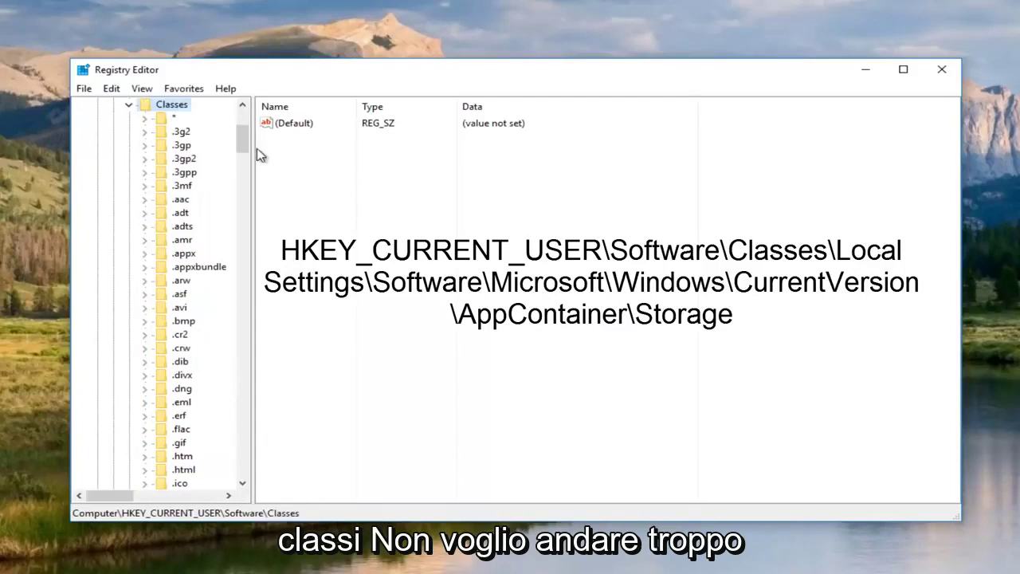
Widen the key tree pane and scroll down through the Classes file-extension subkeys.
{"action": "left_click_drag", "start_coordinate": [253, 154], "coordinate": [349, 152]}
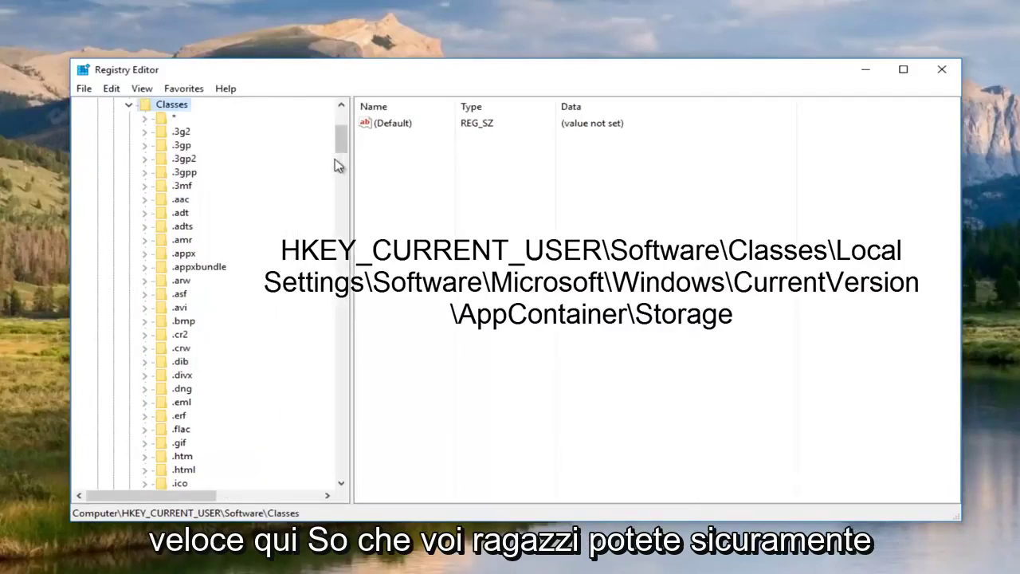
{"action": "scroll", "coordinate": [227, 221], "scroll_direction": "up", "scroll_amount": 4}
{"action": "scroll", "coordinate": [227, 221], "scroll_direction": "up", "scroll_amount": 1}
{"action": "scroll", "coordinate": [226, 229], "scroll_direction": "down", "scroll_amount": 2}
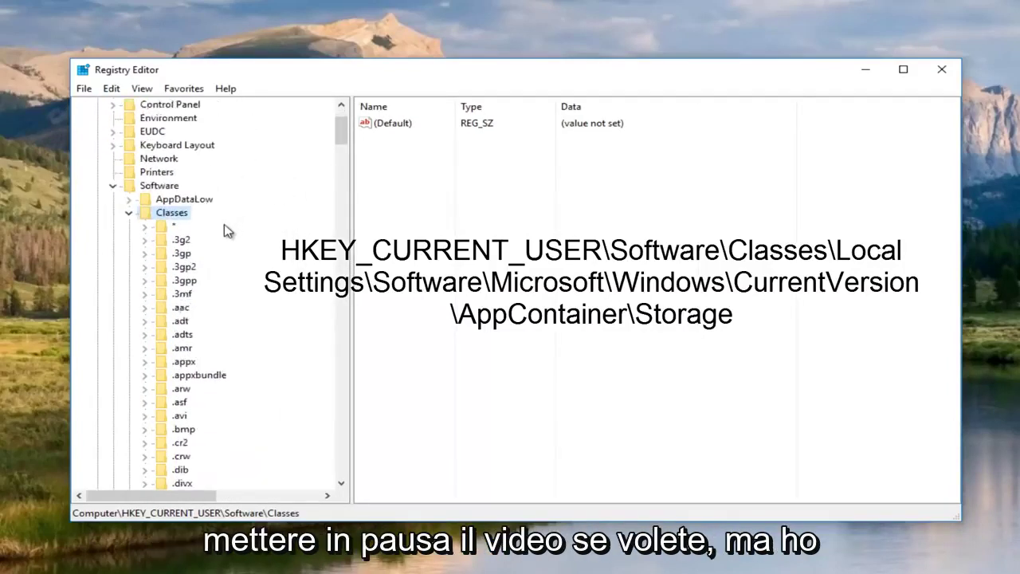
{"action": "scroll", "coordinate": [225, 231], "scroll_direction": "down", "scroll_amount": 1}
{"action": "scroll", "coordinate": [224, 233], "scroll_direction": "down", "scroll_amount": 1}
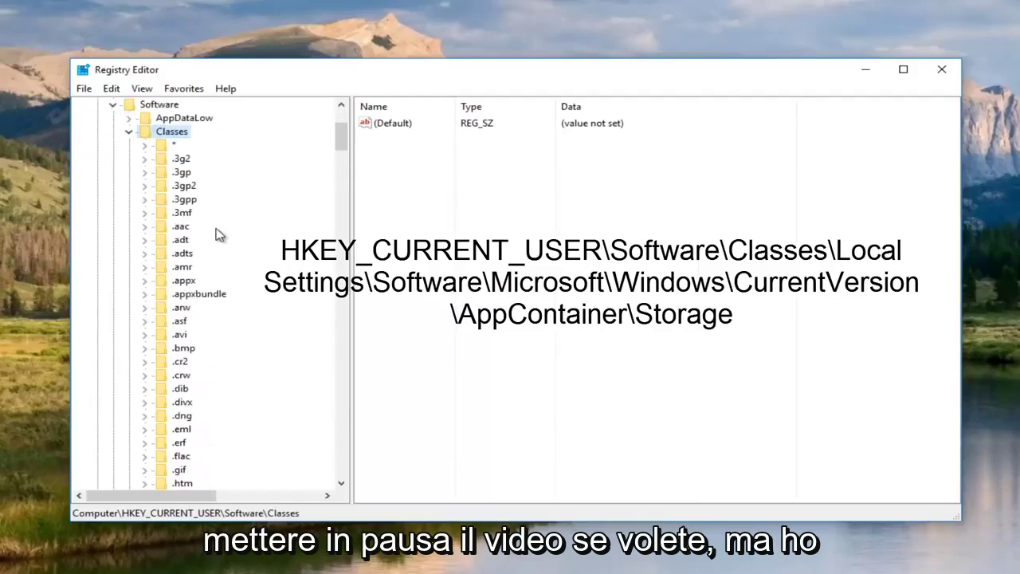
{"action": "scroll", "coordinate": [214, 231], "scroll_direction": "down", "scroll_amount": 1}
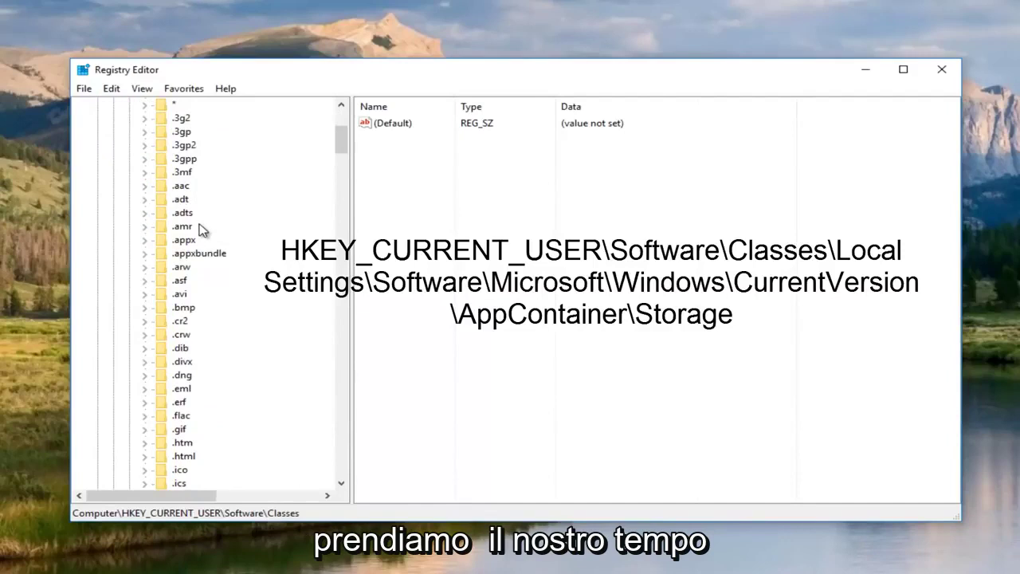
{"action": "scroll", "coordinate": [202, 230], "scroll_direction": "down", "scroll_amount": 1}
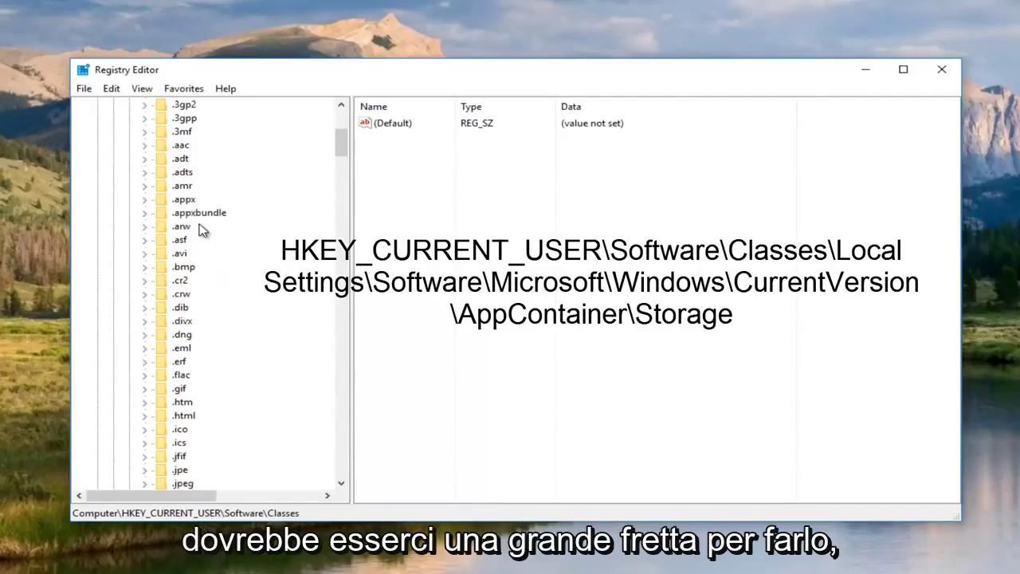
{"action": "scroll", "coordinate": [202, 230], "scroll_direction": "down", "scroll_amount": 3}
{"action": "scroll", "coordinate": [202, 230], "scroll_direction": "down", "scroll_amount": 1}
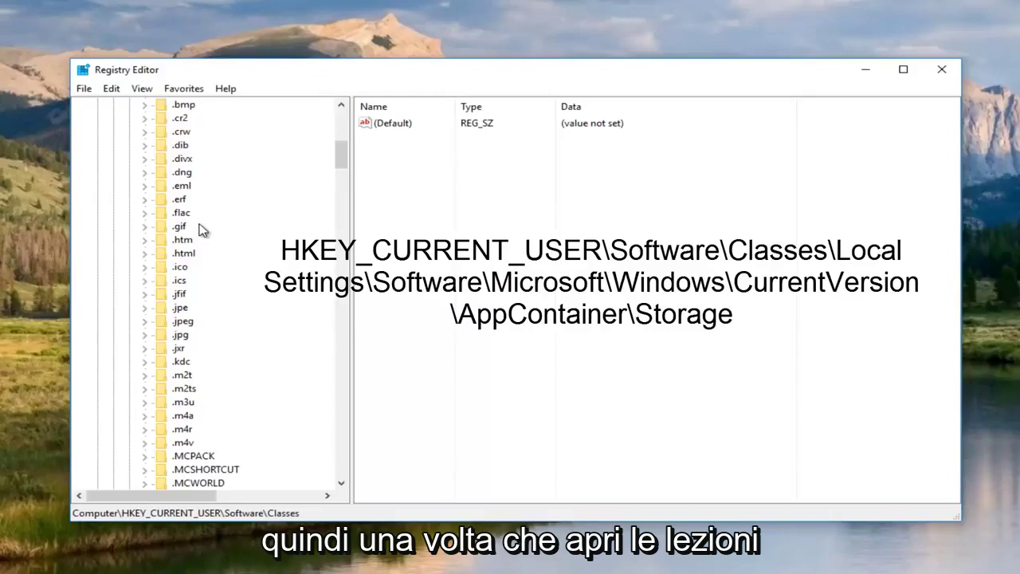
Scroll down the Classes subkeys to Local Settings and expand it.
{"action": "scroll", "coordinate": [201, 229], "scroll_direction": "down", "scroll_amount": 2}
{"action": "scroll", "coordinate": [201, 230], "scroll_direction": "down", "scroll_amount": 4}
{"action": "scroll", "coordinate": [201, 229], "scroll_direction": "down", "scroll_amount": 4}
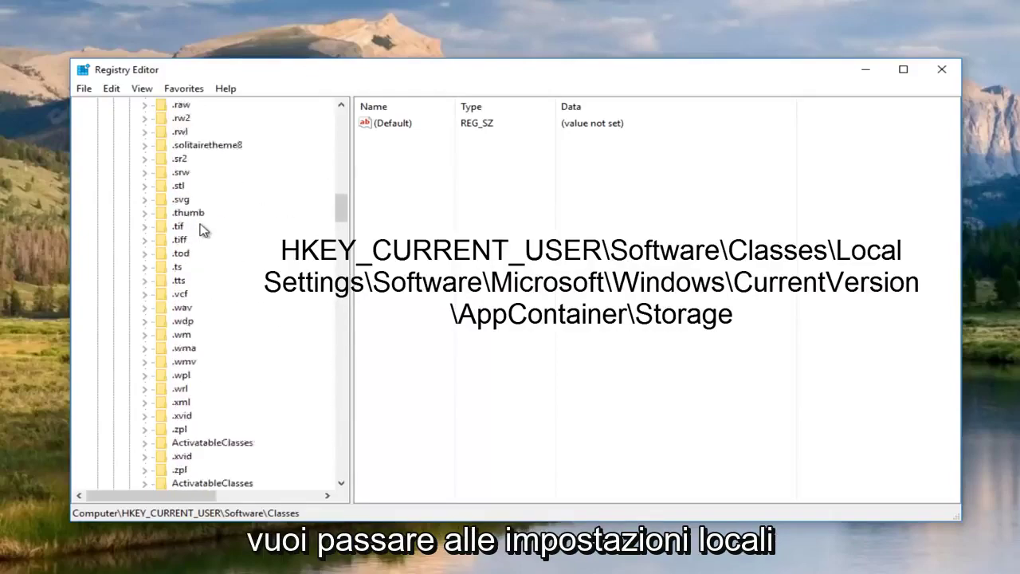
{"action": "scroll", "coordinate": [201, 230], "scroll_direction": "down", "scroll_amount": 10}
{"action": "scroll", "coordinate": [201, 230], "scroll_direction": "down", "scroll_amount": 10}
{"action": "scroll", "coordinate": [201, 230], "scroll_direction": "down", "scroll_amount": 10}
{"action": "scroll", "coordinate": [223, 200], "scroll_direction": "down", "scroll_amount": 10}
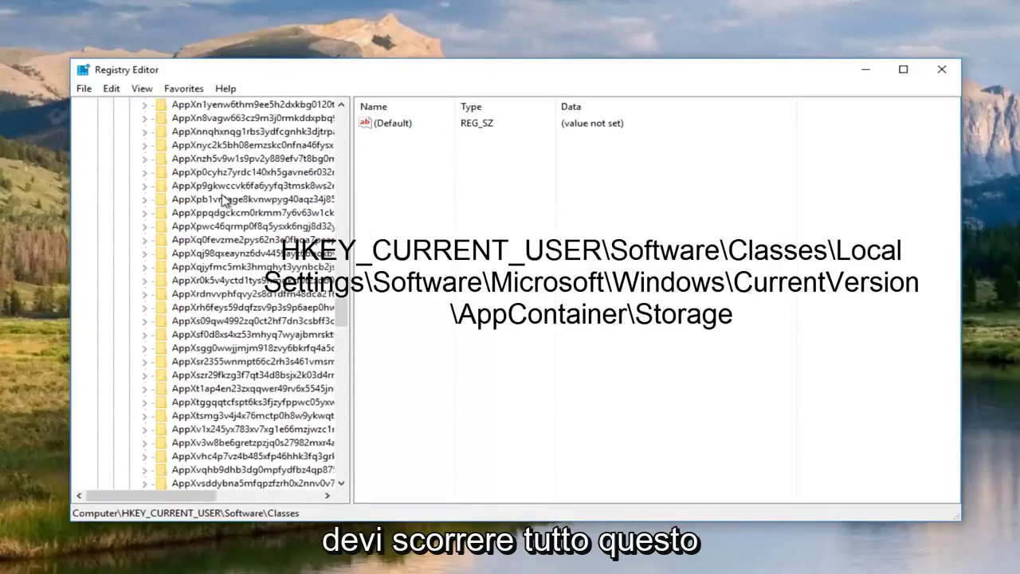
{"action": "scroll", "coordinate": [219, 223], "scroll_direction": "down", "scroll_amount": 5}
{"action": "scroll", "coordinate": [211, 255], "scroll_direction": "down", "scroll_amount": 5}
{"action": "scroll", "coordinate": [200, 287], "scroll_direction": "down", "scroll_amount": 5}
{"action": "scroll", "coordinate": [198, 297], "scroll_direction": "down", "scroll_amount": 5}
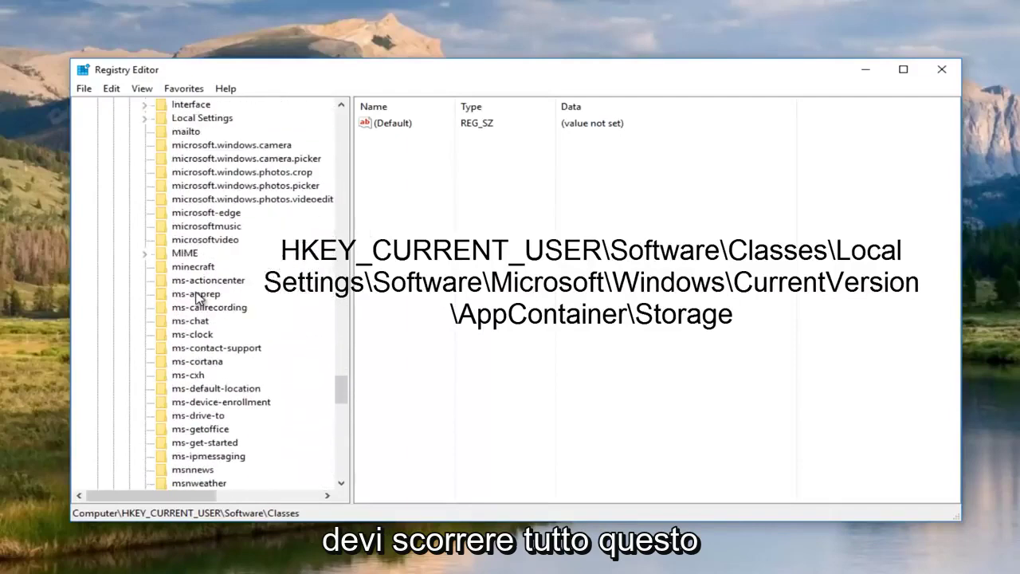
{"action": "scroll", "coordinate": [198, 296], "scroll_direction": "down", "scroll_amount": 2}
{"action": "scroll", "coordinate": [199, 293], "scroll_direction": "up", "scroll_amount": 5}
{"action": "scroll", "coordinate": [191, 291], "scroll_direction": "up", "scroll_amount": 1}
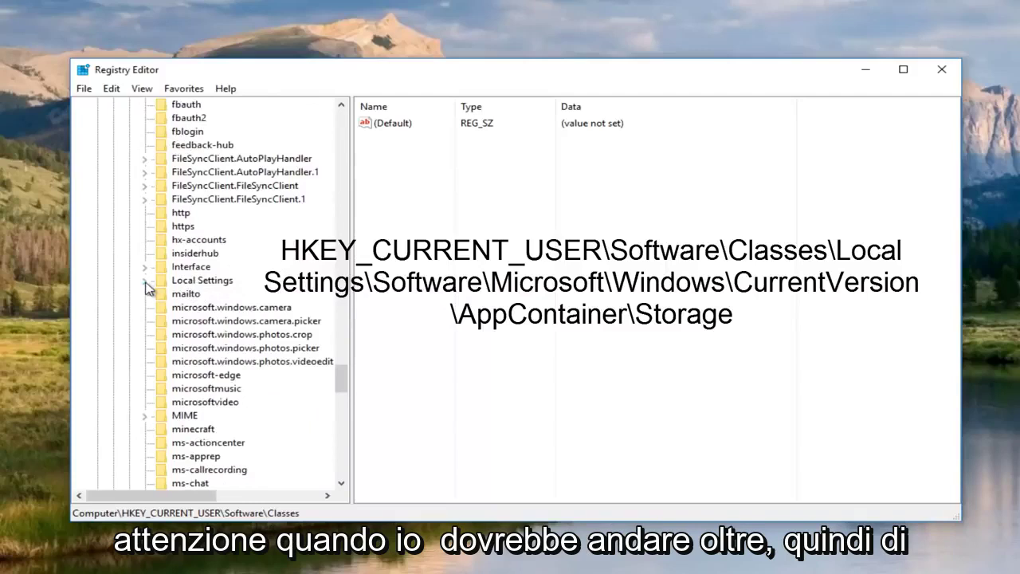
{"action": "double_click", "coordinate": [213, 283]}
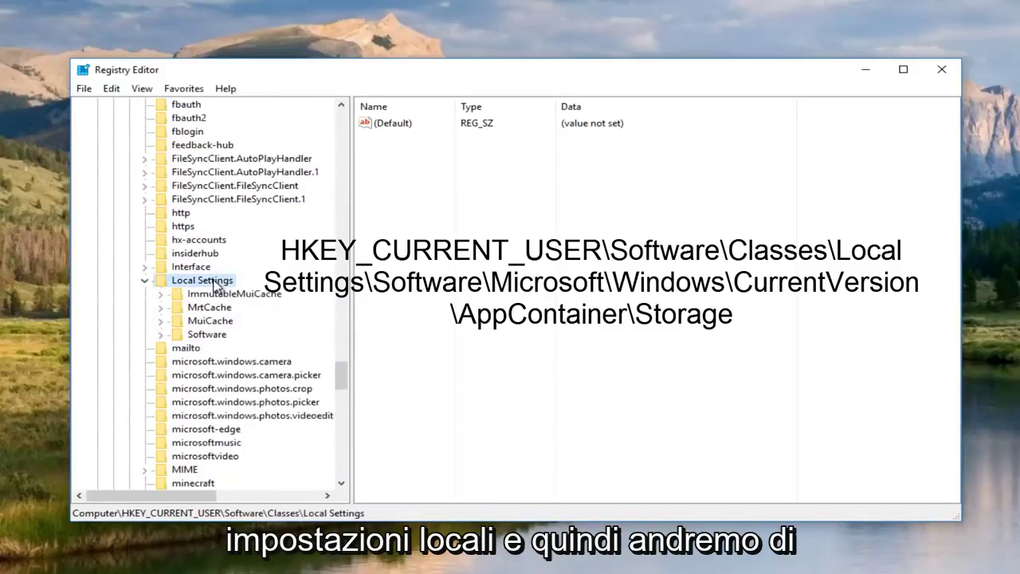
Expand Software > Microsoft > Windows > CurrentVersion > AppContainer > Storage under Local Settings.
{"action": "double_click", "coordinate": [199, 334]}
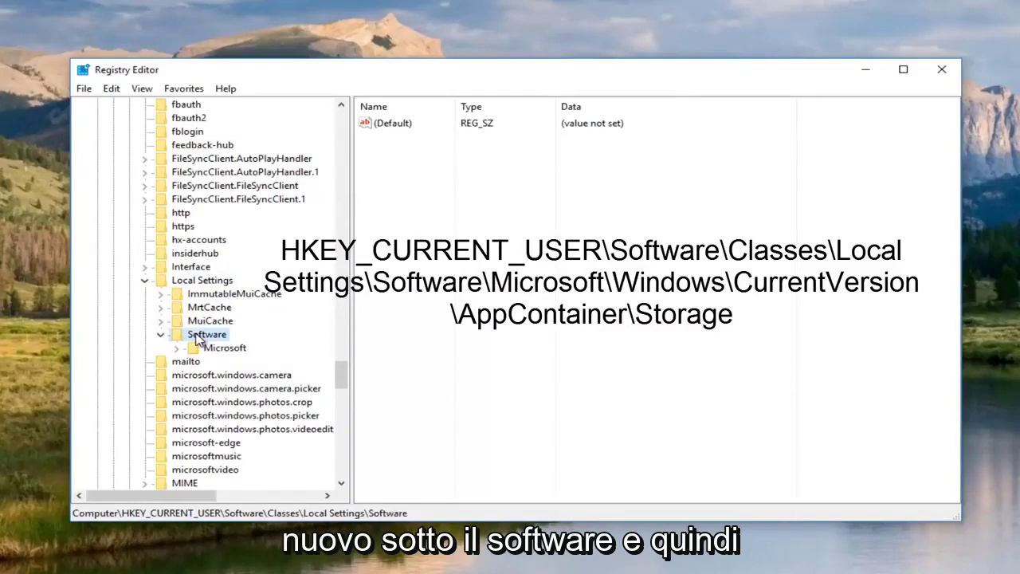
{"action": "double_click", "coordinate": [206, 350]}
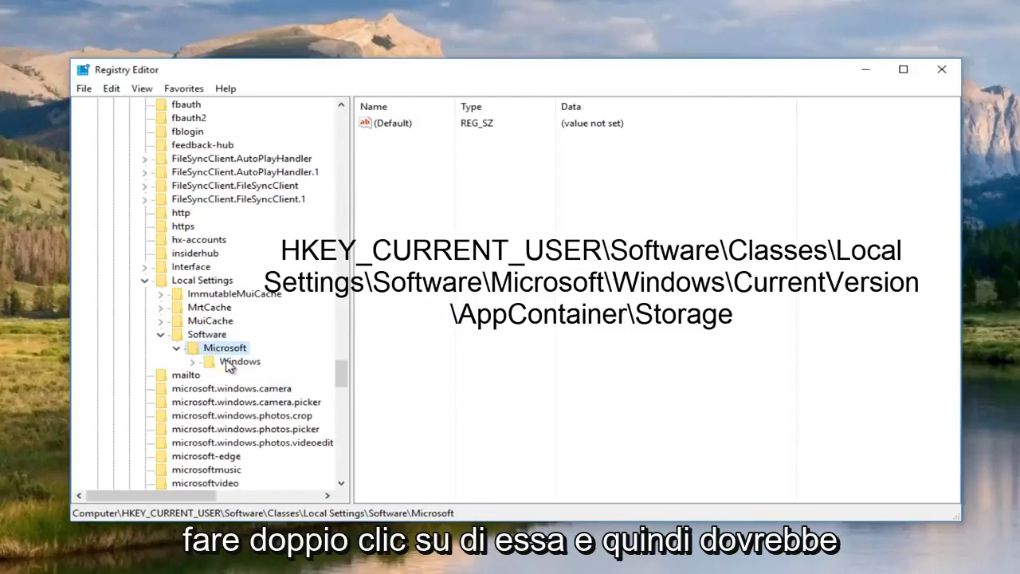
{"action": "double_click", "coordinate": [230, 362]}
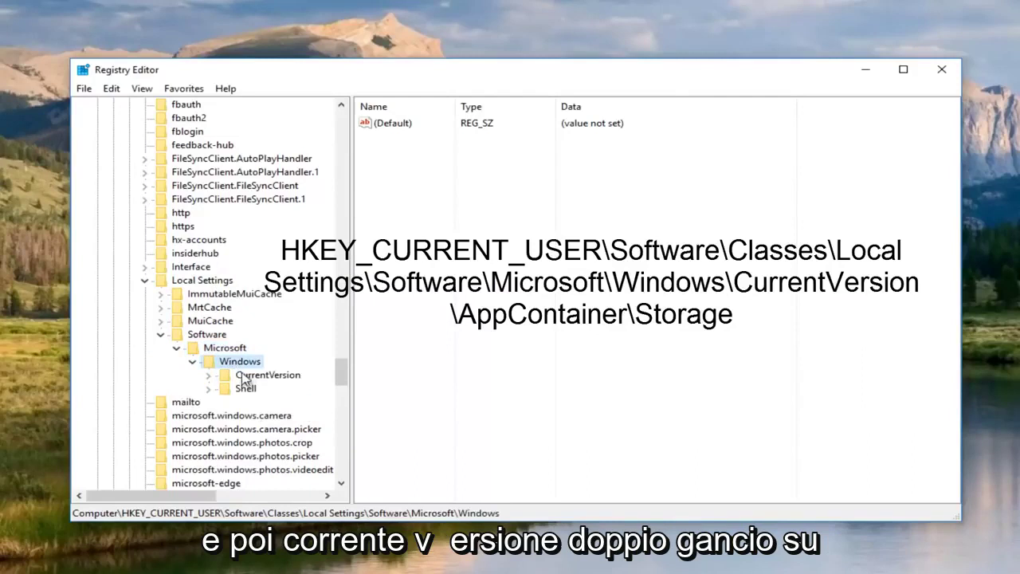
{"action": "double_click", "coordinate": [248, 376]}
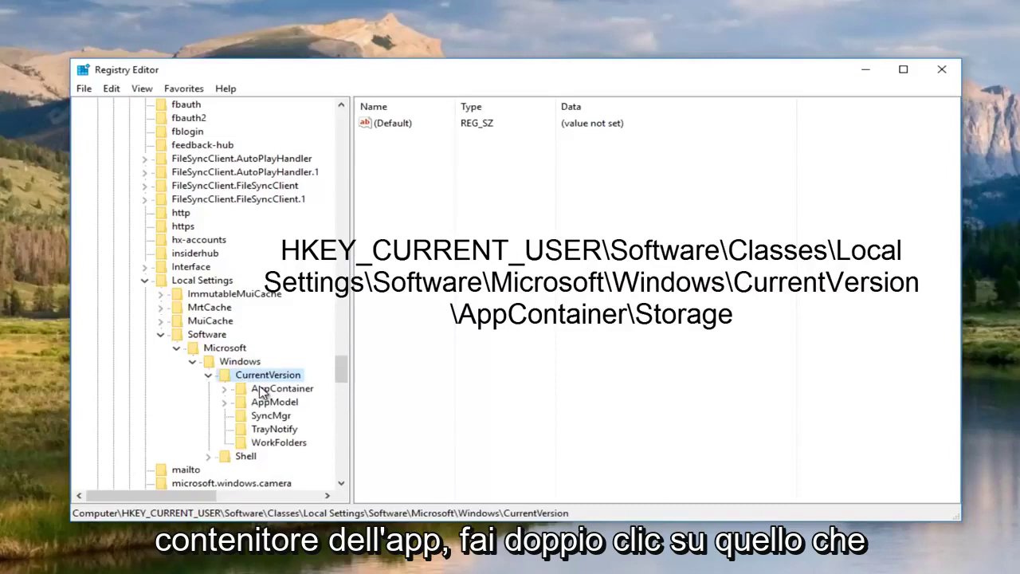
{"action": "double_click", "coordinate": [261, 389]}
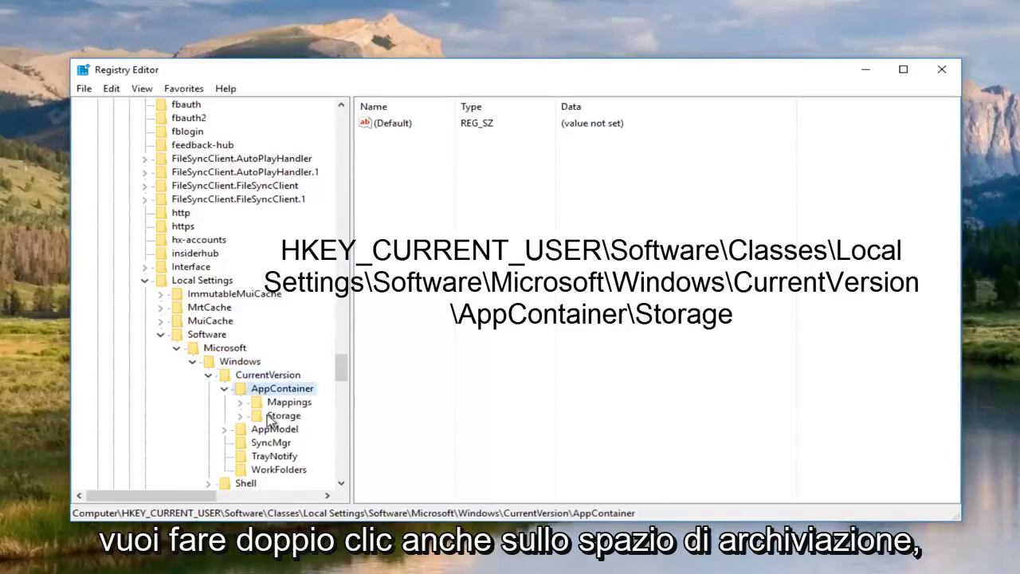
{"action": "left_click", "coordinate": [268, 416]}
{"action": "double_click", "coordinate": [268, 415]}
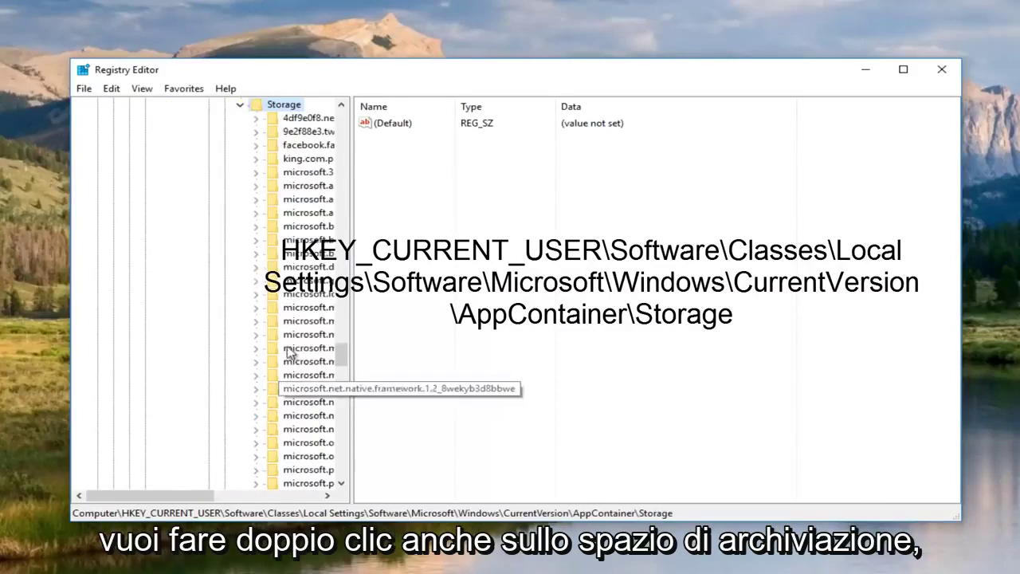
Widen the key tree and scroll the Storage subkeys, finding no winstore_cw5n1h2txyewy key.
{"action": "left_click_drag", "start_coordinate": [356, 231], "coordinate": [610, 211]}
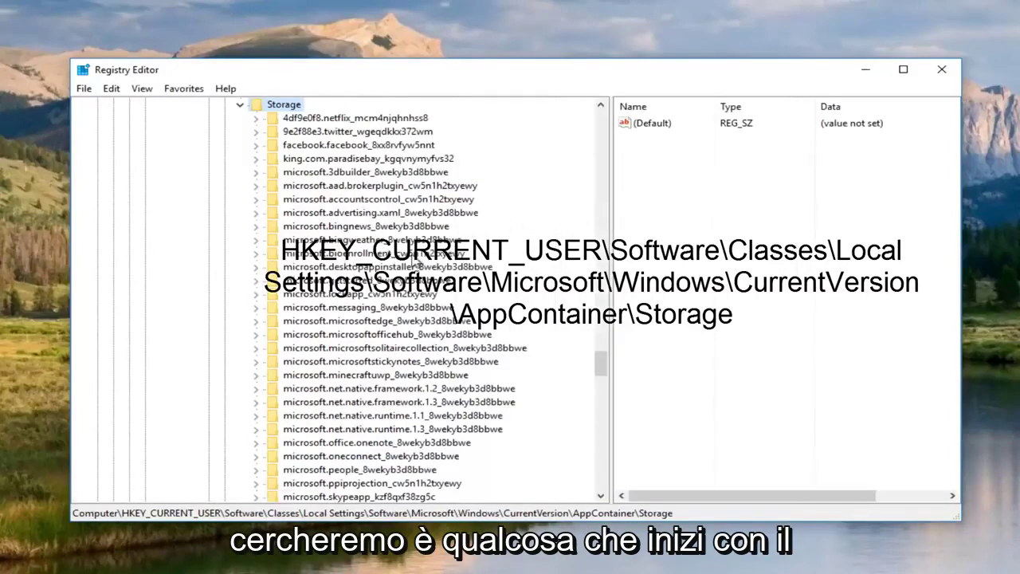
{"action": "scroll", "coordinate": [411, 271], "scroll_direction": "down", "scroll_amount": 6}
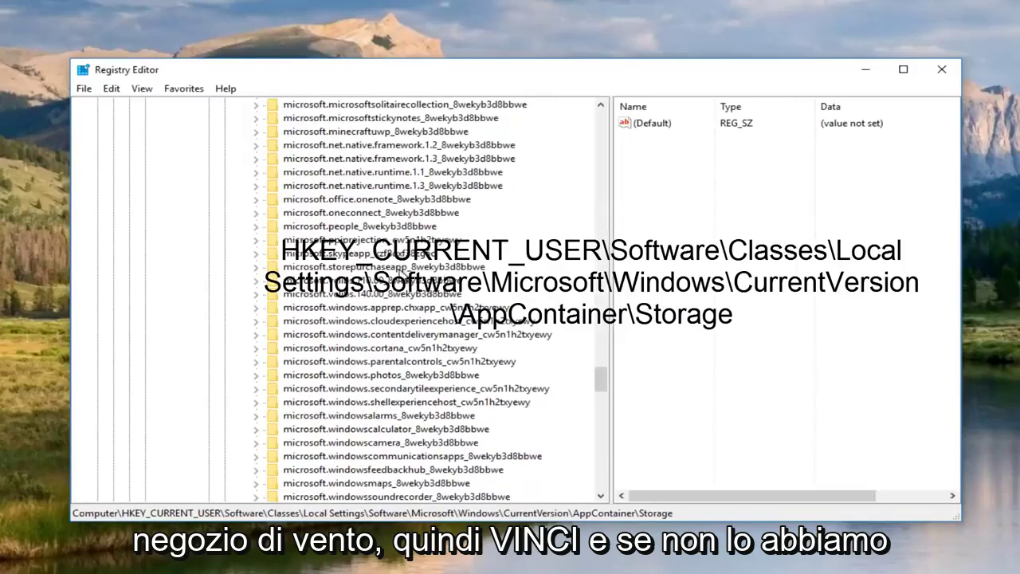
{"action": "scroll", "coordinate": [398, 272], "scroll_direction": "down", "scroll_amount": 8}
{"action": "scroll", "coordinate": [395, 275], "scroll_direction": "down", "scroll_amount": 1}
{"action": "scroll", "coordinate": [394, 275], "scroll_direction": "up", "scroll_amount": 1}
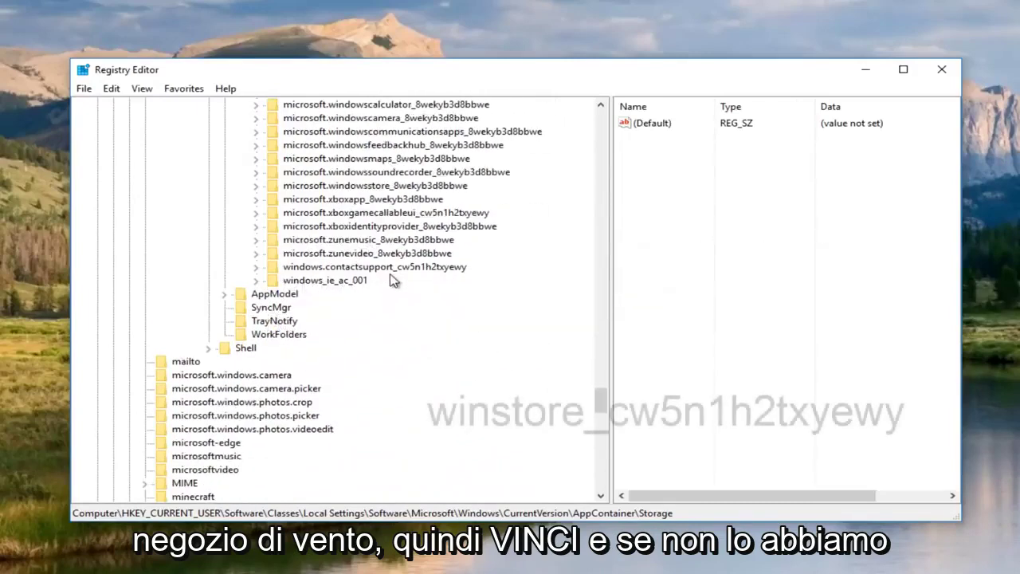
{"action": "scroll", "coordinate": [392, 279], "scroll_direction": "up", "scroll_amount": 2}
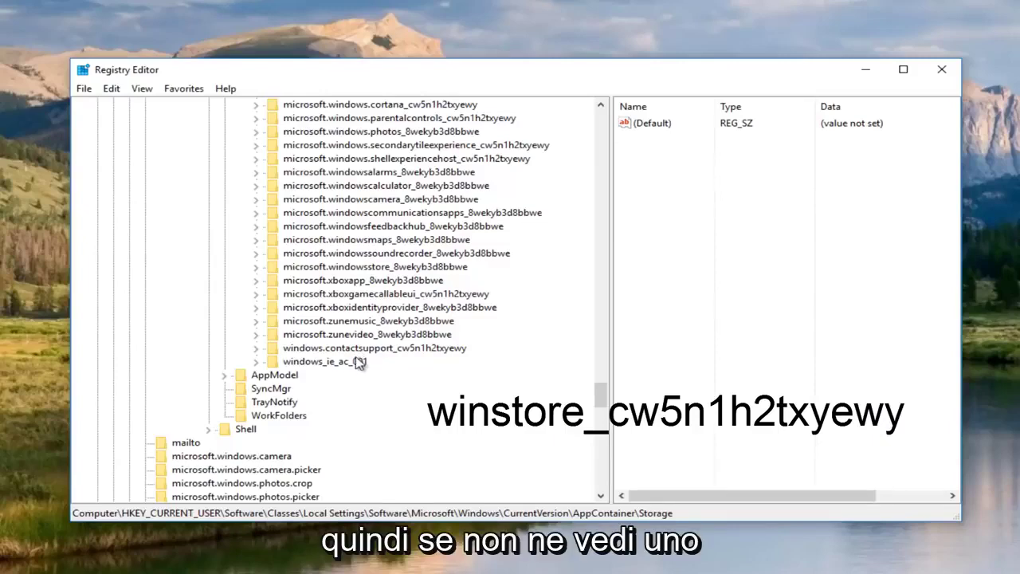
Scroll back up to Storage and create a new subkey under it.
{"action": "scroll", "coordinate": [382, 358], "scroll_direction": "up", "scroll_amount": 1}
{"action": "scroll", "coordinate": [323, 337], "scroll_direction": "up", "scroll_amount": 7}
{"action": "scroll", "coordinate": [323, 337], "scroll_direction": "up", "scroll_amount": 8}
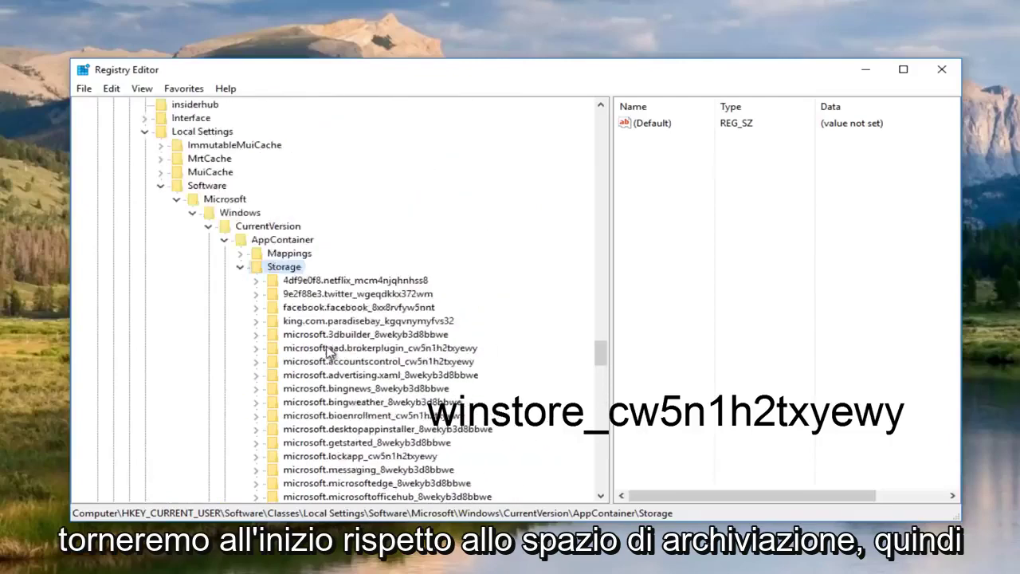
{"action": "scroll", "coordinate": [327, 343], "scroll_direction": "up", "scroll_amount": 1}
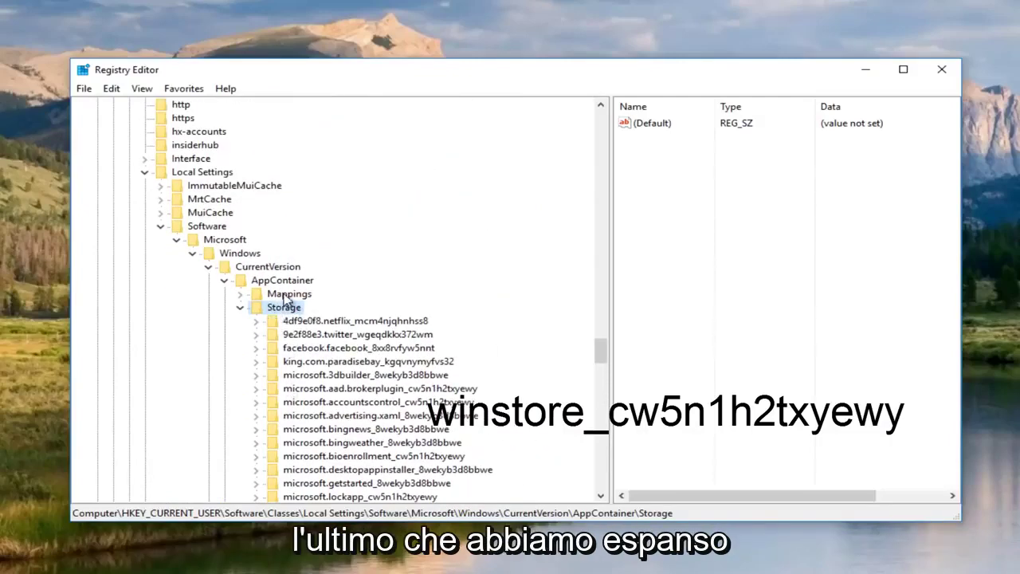
{"action": "right_click", "coordinate": [285, 306]}
{"action": "mouse_move", "coordinate": [355, 330]}
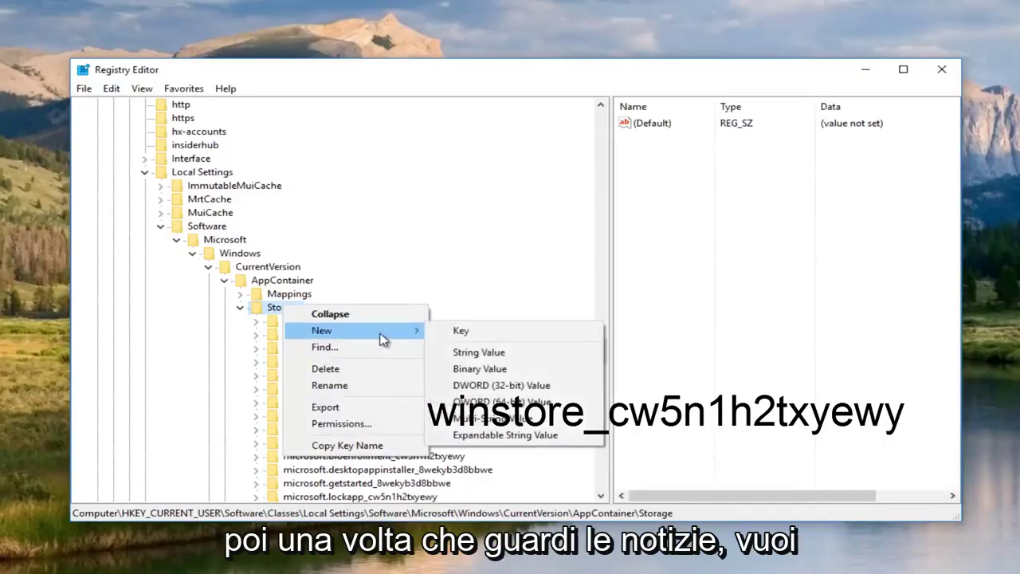
{"action": "left_click", "coordinate": [476, 330]}
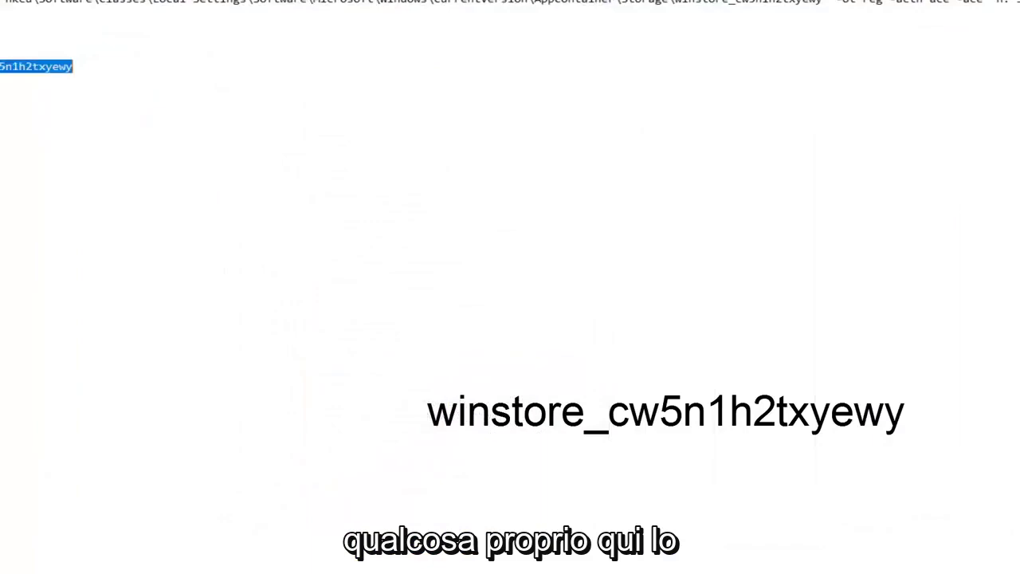
Rename the new key to winstore_cw5n1h2txyewy using the copied name.
{"action": "right_click", "coordinate": [36, 66]}
{"action": "left_click", "coordinate": [31, 118]}
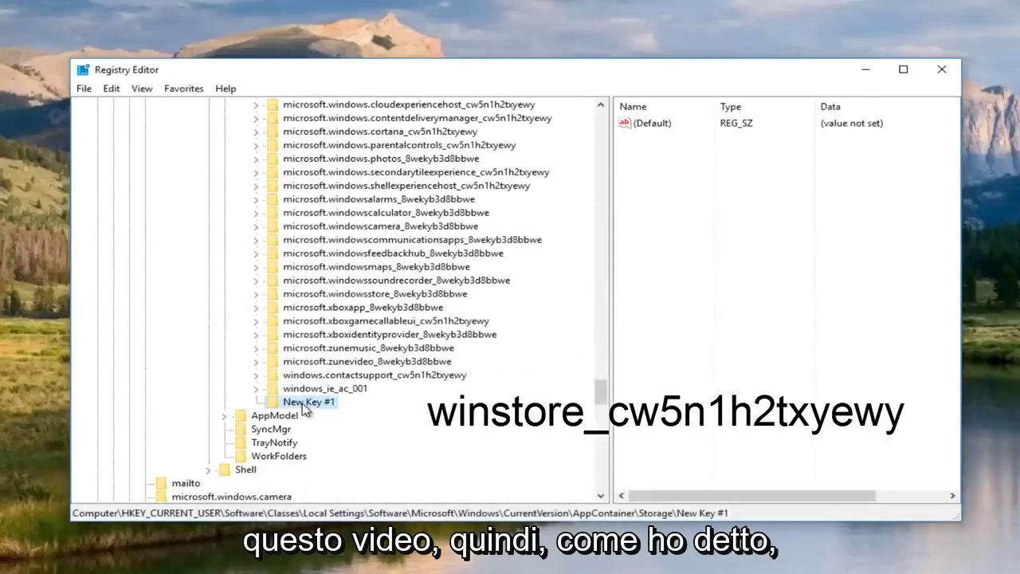
{"action": "right_click", "coordinate": [308, 402]}
{"action": "left_click", "coordinate": [345, 486]}
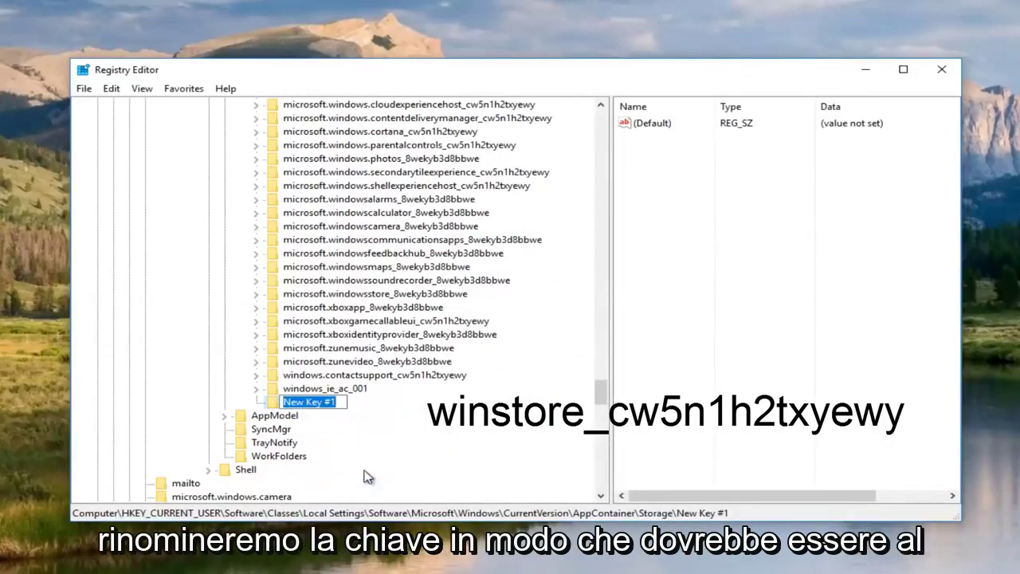
{"action": "key", "text": "ctrl+v"}
{"action": "key", "text": "Return"}
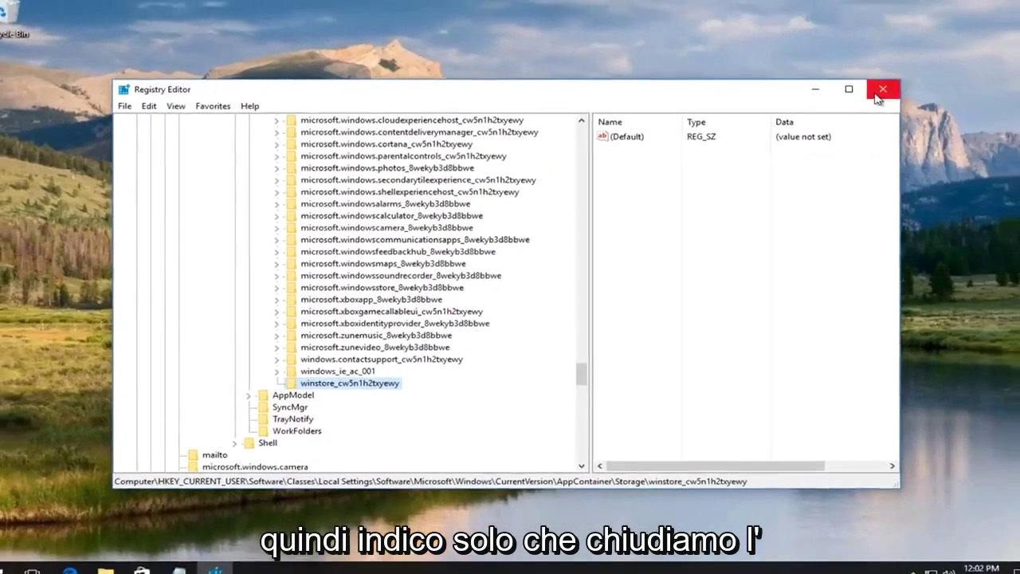
Close Registry Editor and open Microsoft Edge maximized.
{"action": "left_click", "coordinate": [881, 89]}
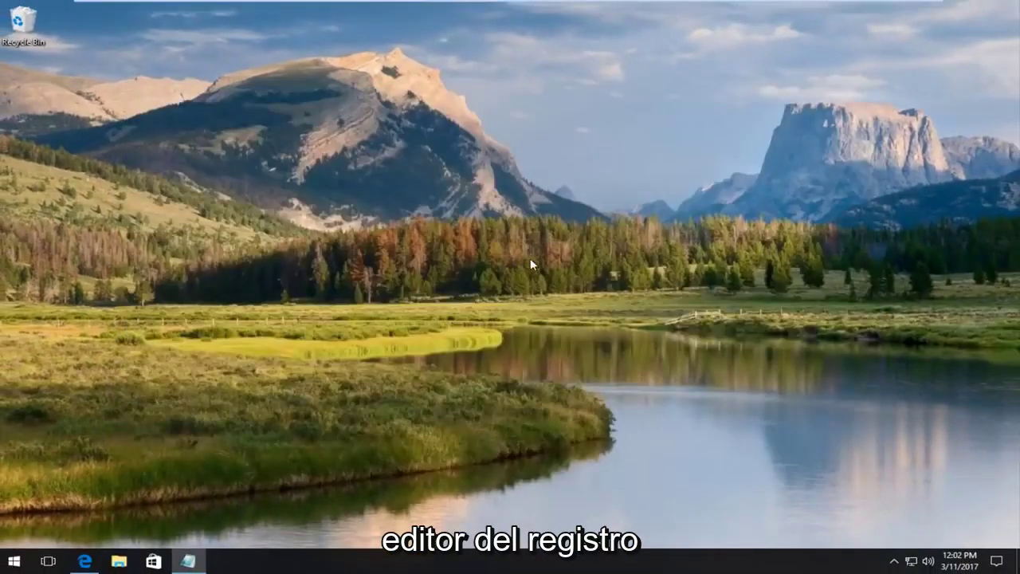
{"action": "left_click", "coordinate": [85, 561]}
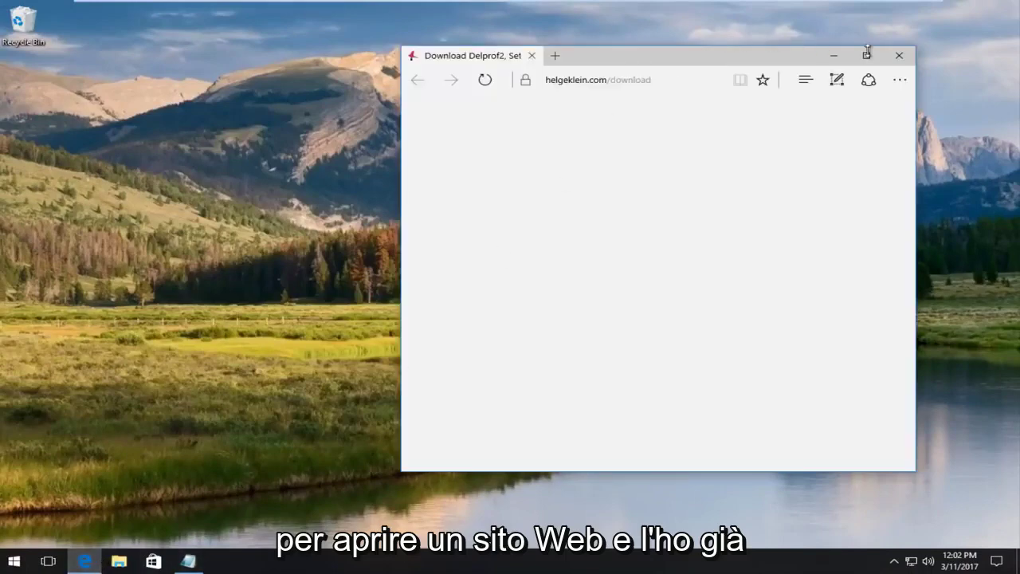
{"action": "left_click", "coordinate": [866, 55]}
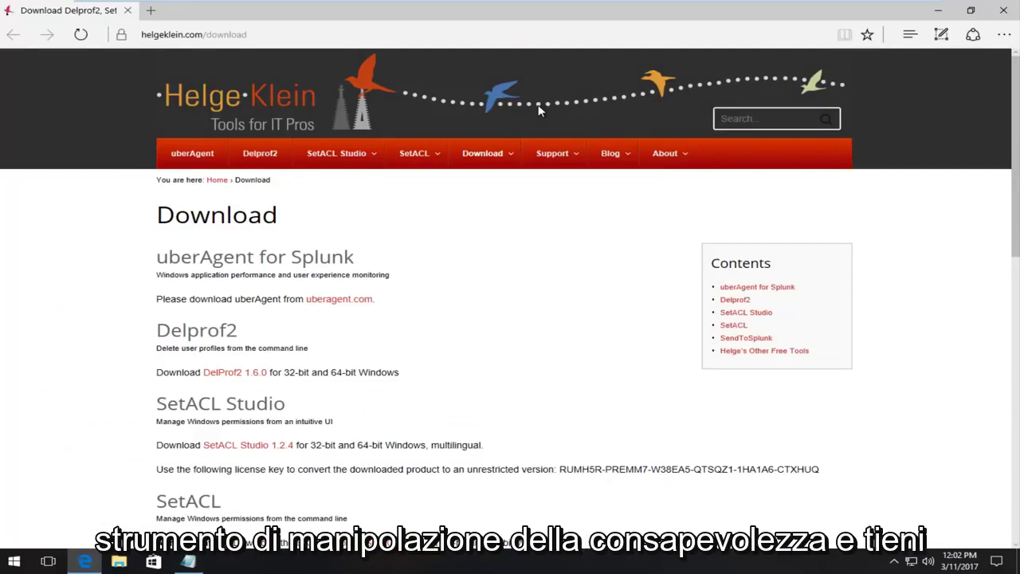
Scroll the helgeklein.com download page to the SetACL 3.0.6 section.
{"action": "scroll", "coordinate": [433, 263], "scroll_direction": "down", "scroll_amount": 1}
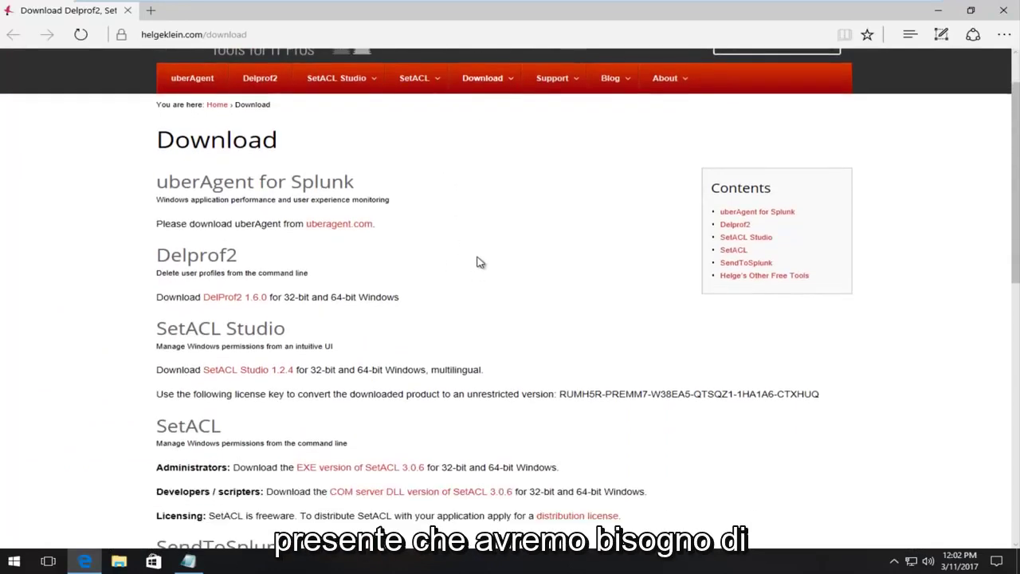
{"action": "scroll", "coordinate": [494, 253], "scroll_direction": "down", "scroll_amount": 1}
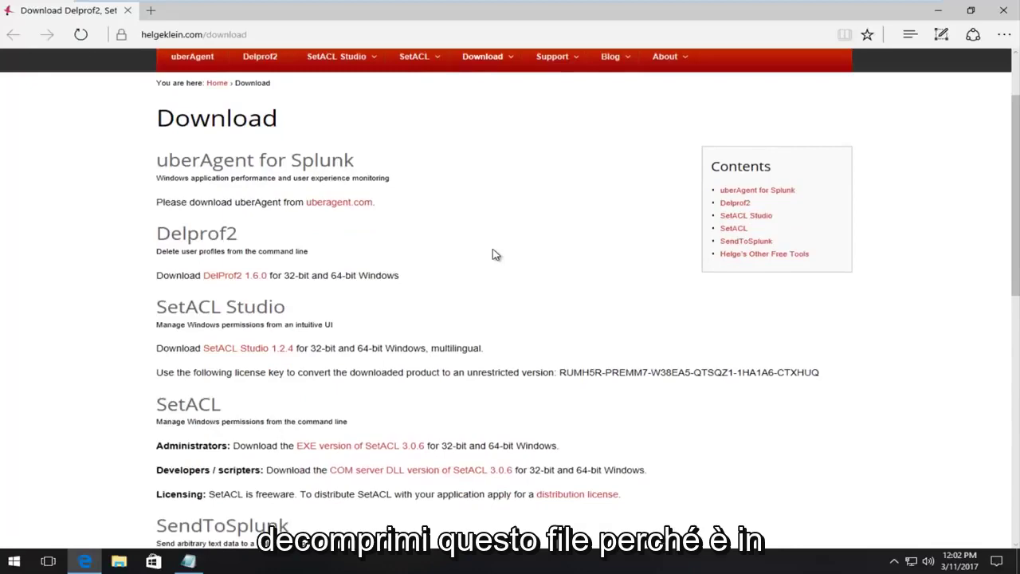
{"action": "scroll", "coordinate": [494, 253], "scroll_direction": "down", "scroll_amount": 1}
{"action": "scroll", "coordinate": [494, 253], "scroll_direction": "down", "scroll_amount": 1}
{"action": "scroll", "coordinate": [470, 255], "scroll_direction": "down", "scroll_amount": 2}
{"action": "scroll", "coordinate": [442, 256], "scroll_direction": "up", "scroll_amount": 3}
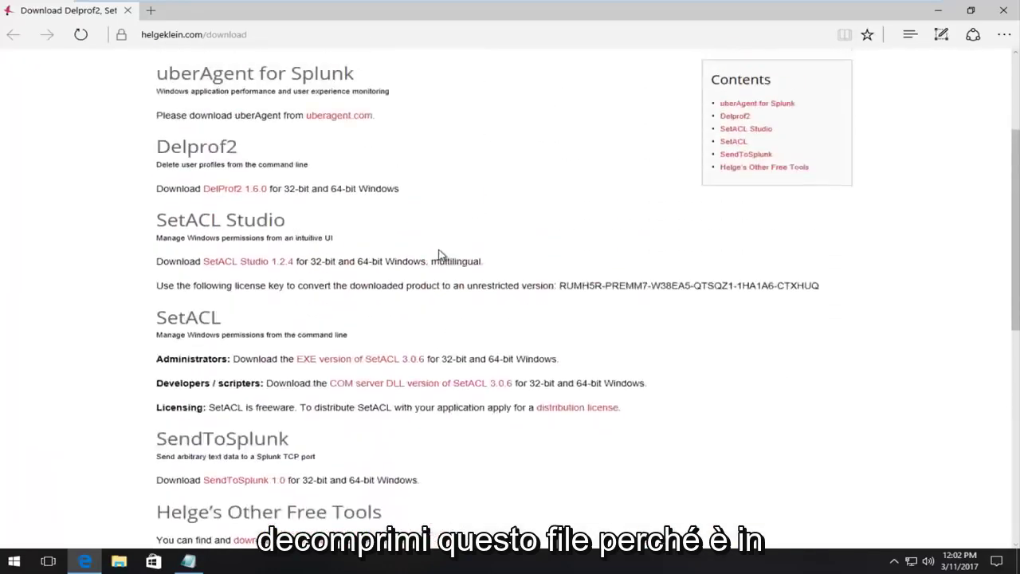
{"action": "scroll", "coordinate": [391, 279], "scroll_direction": "up", "scroll_amount": 1}
{"action": "scroll", "coordinate": [388, 288], "scroll_direction": "up", "scroll_amount": 2}
{"action": "scroll", "coordinate": [388, 288], "scroll_direction": "down", "scroll_amount": 1}
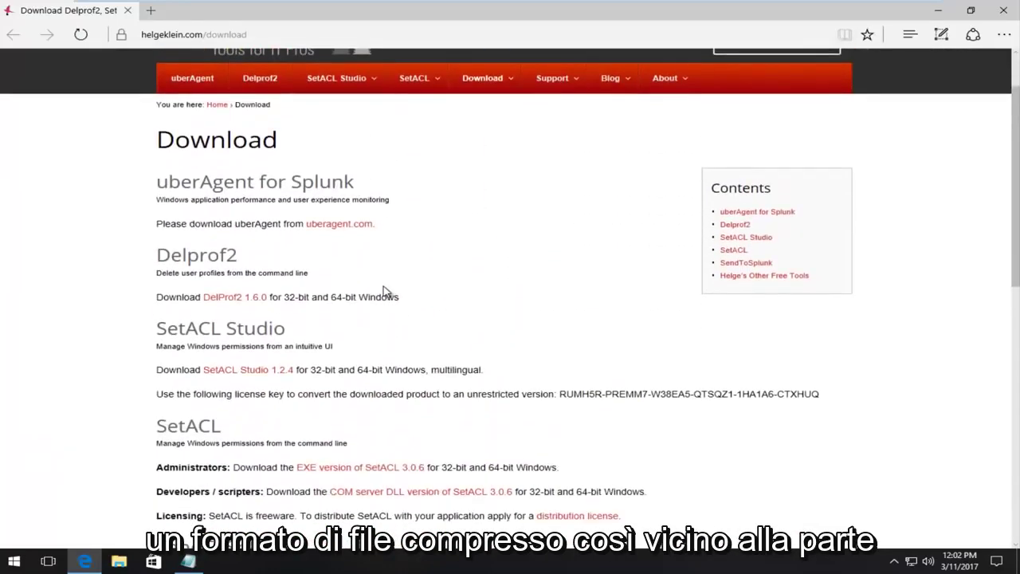
{"action": "scroll", "coordinate": [416, 294], "scroll_direction": "down", "scroll_amount": 2}
{"action": "scroll", "coordinate": [224, 174], "scroll_direction": "up", "scroll_amount": 3}
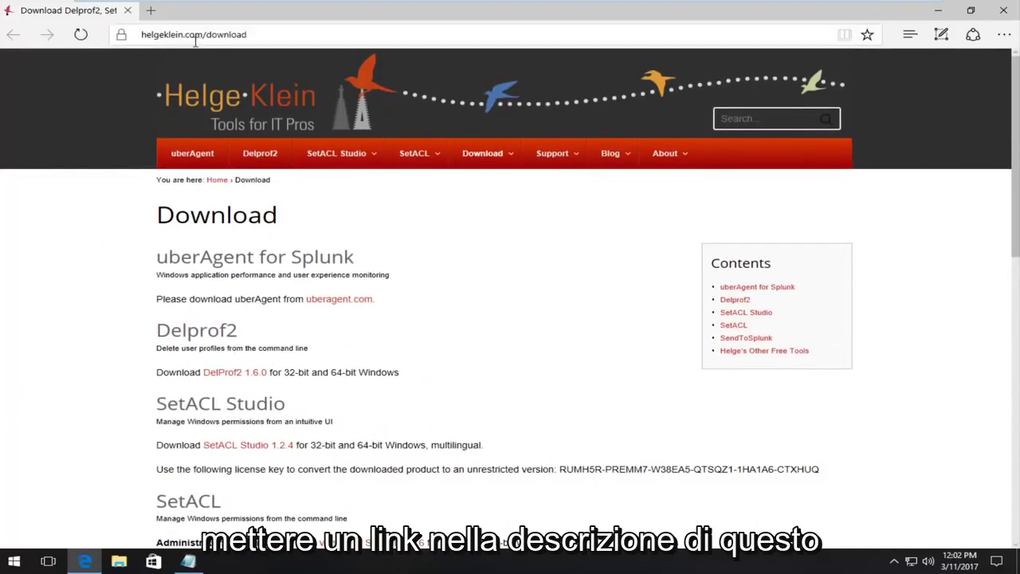
{"action": "scroll", "coordinate": [319, 276], "scroll_direction": "down", "scroll_amount": 2}
Accept the terms to download the SetACL 3.0.6 executable version zip.
{"action": "scroll", "coordinate": [181, 299], "scroll_direction": "down", "scroll_amount": 1}
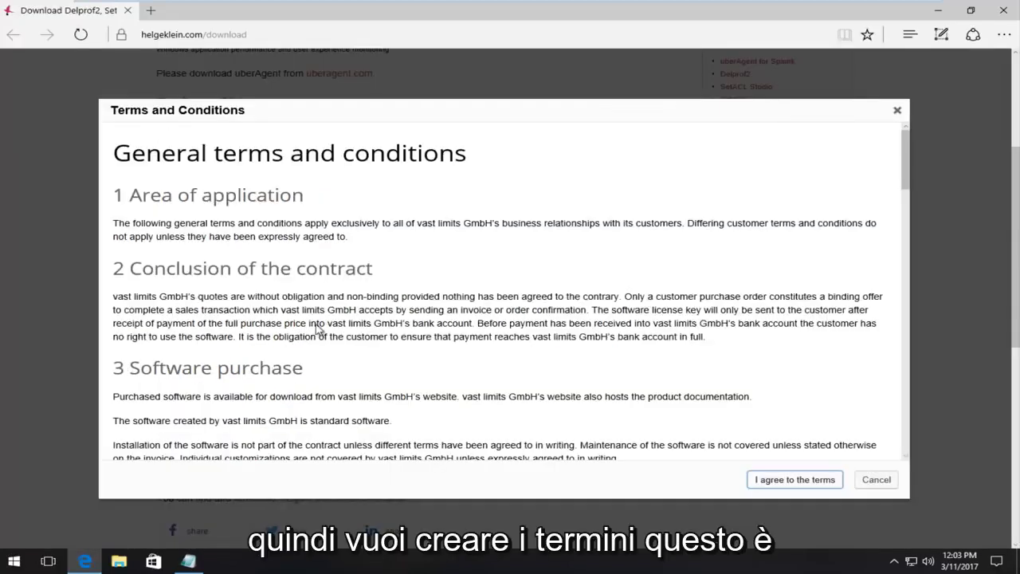
{"action": "left_click", "coordinate": [793, 480]}
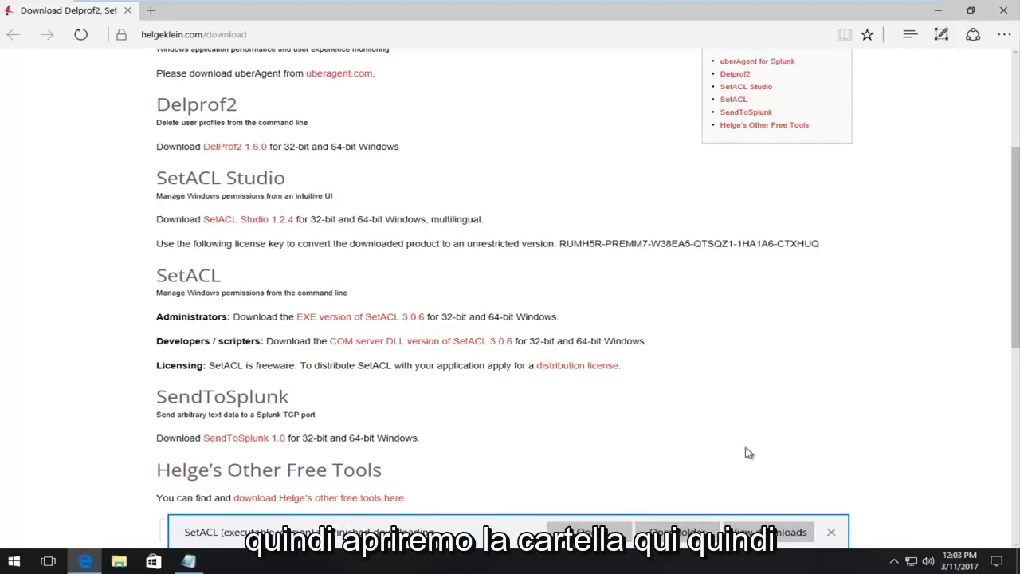
With Edge minimized, open the SetACL zip and its SetACL (executable version) folder in Explorer.
{"action": "left_click", "coordinate": [678, 531]}
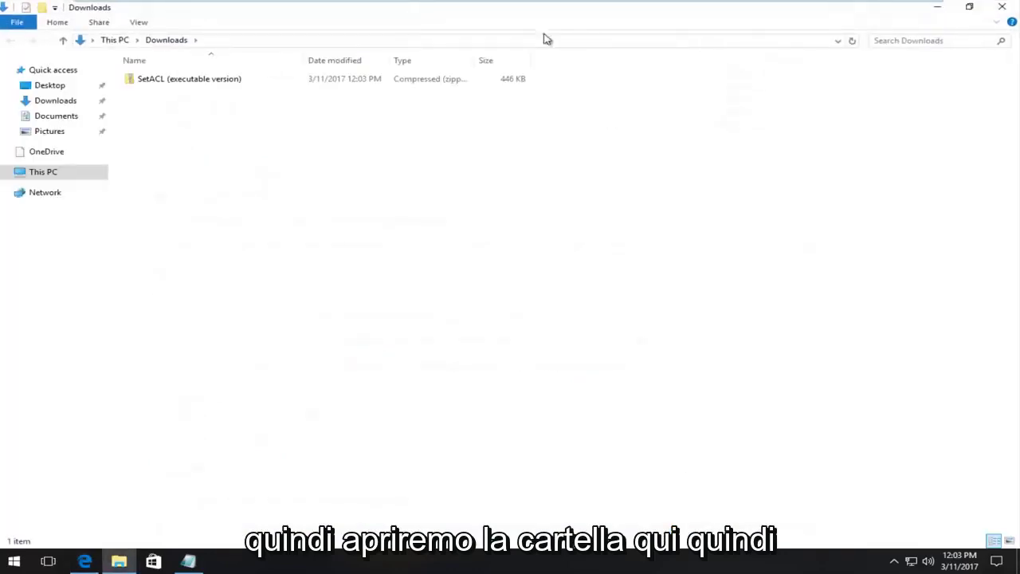
{"action": "left_click", "coordinate": [969, 6]}
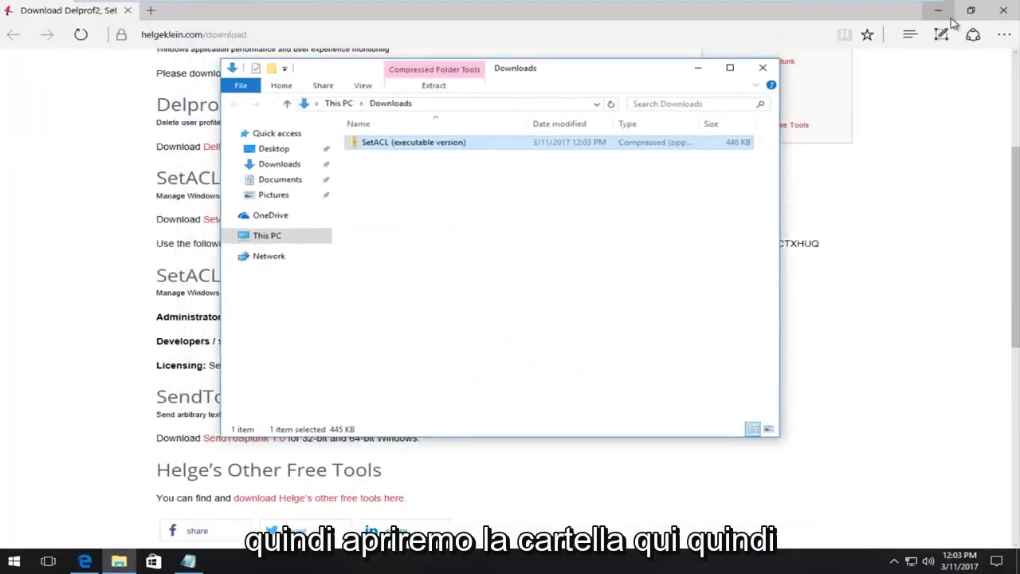
{"action": "left_click", "coordinate": [937, 6]}
{"action": "left_click_drag", "start_coordinate": [582, 73], "coordinate": [669, 73]}
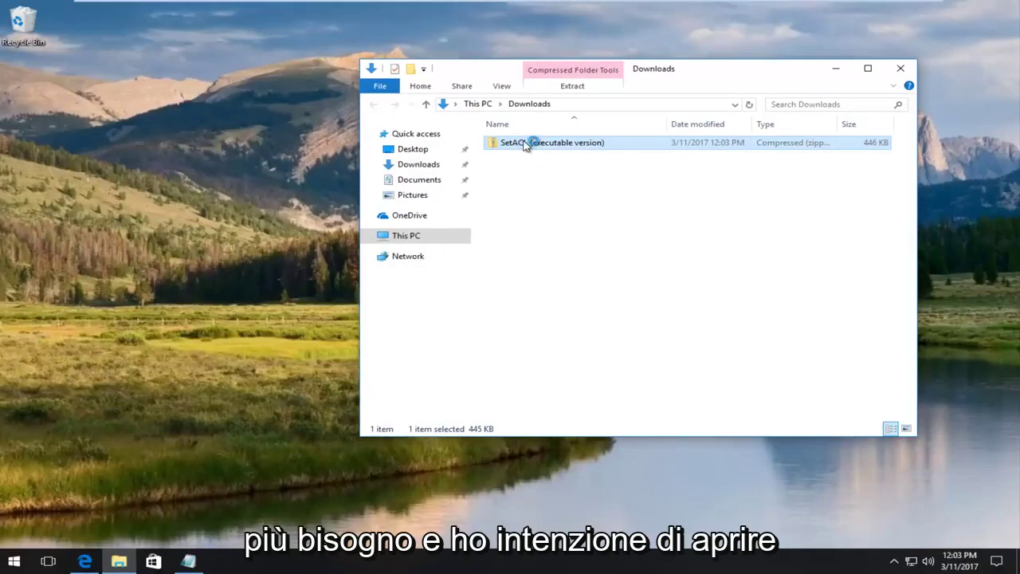
{"action": "double_click", "coordinate": [524, 144]}
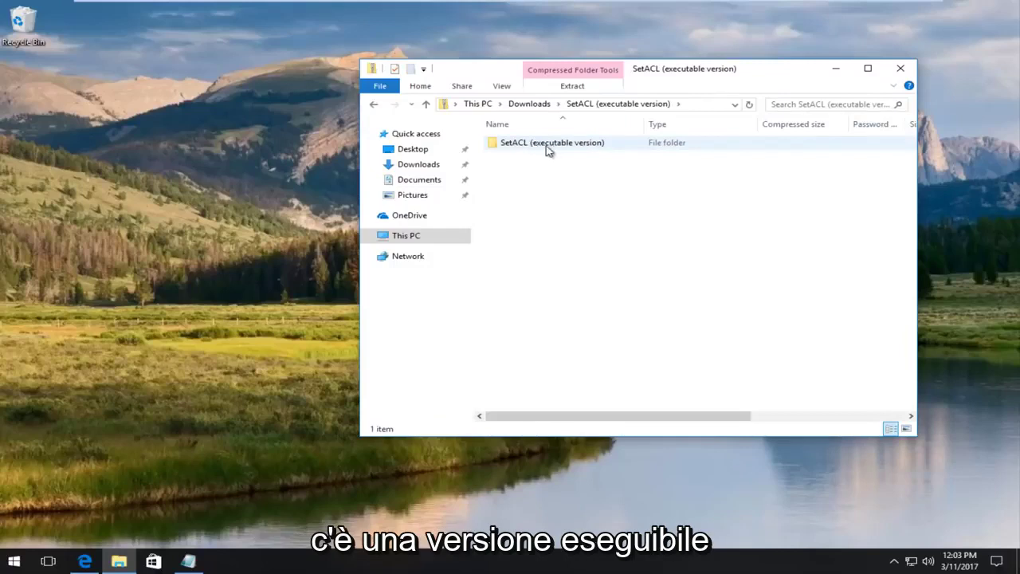
{"action": "double_click", "coordinate": [552, 142]}
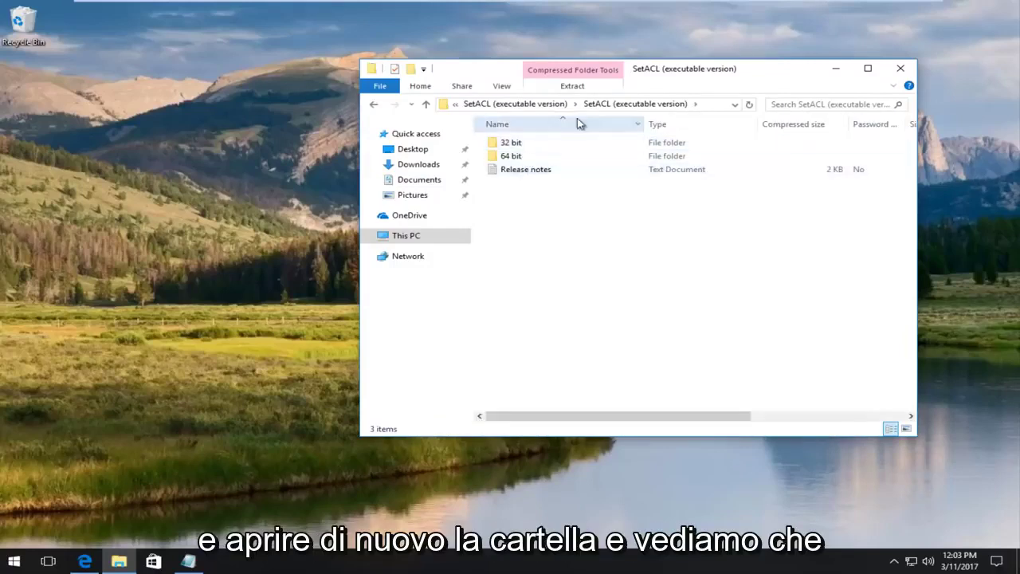
{"action": "left_click_drag", "start_coordinate": [668, 74], "coordinate": [631, 75]}
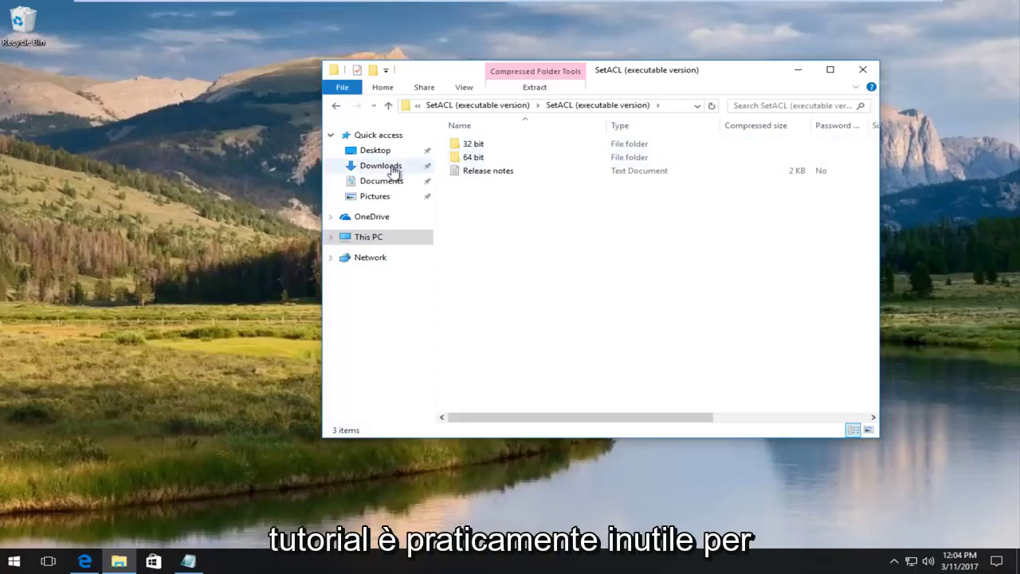
{"action": "left_click", "coordinate": [14, 561]}
{"action": "type", "text": "sys"}
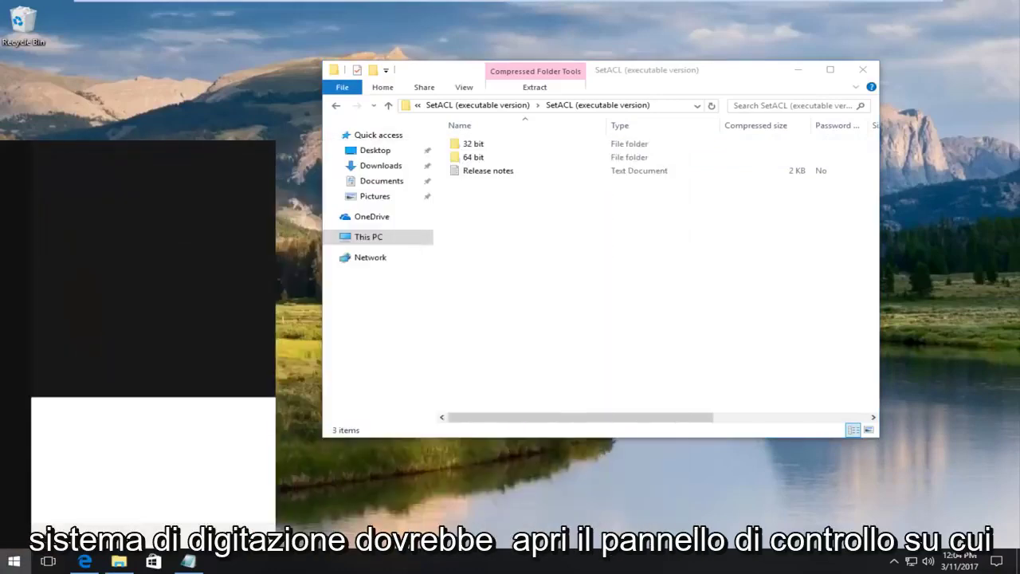
{"action": "type", "text": "tem"}
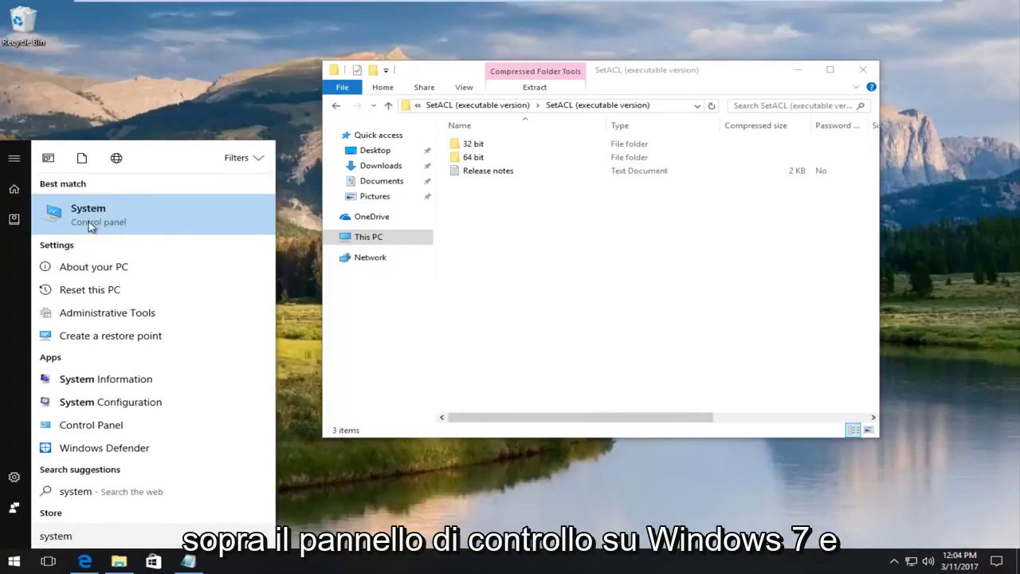
{"action": "left_click", "coordinate": [101, 222]}
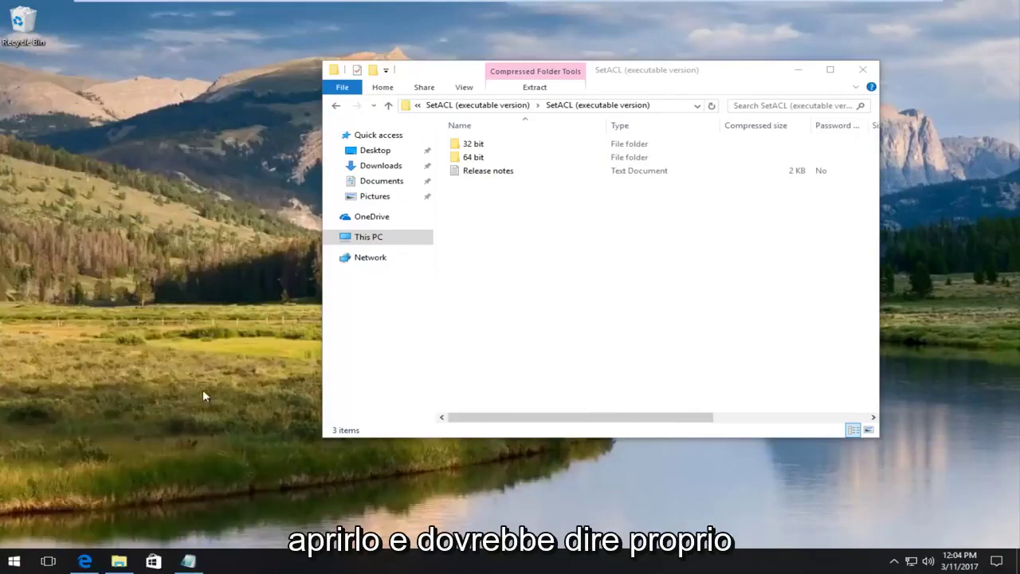
{"action": "left_click_drag", "start_coordinate": [321, 90], "coordinate": [437, 90]}
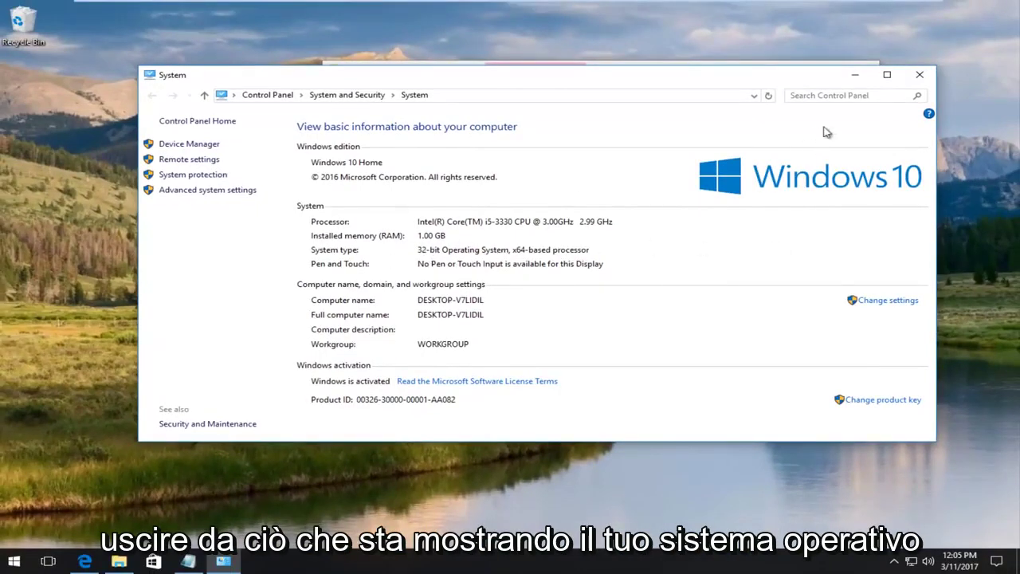
Copy the SetACL application from the zip's 32 bit folder onto the desktop.
{"action": "left_click", "coordinate": [920, 74]}
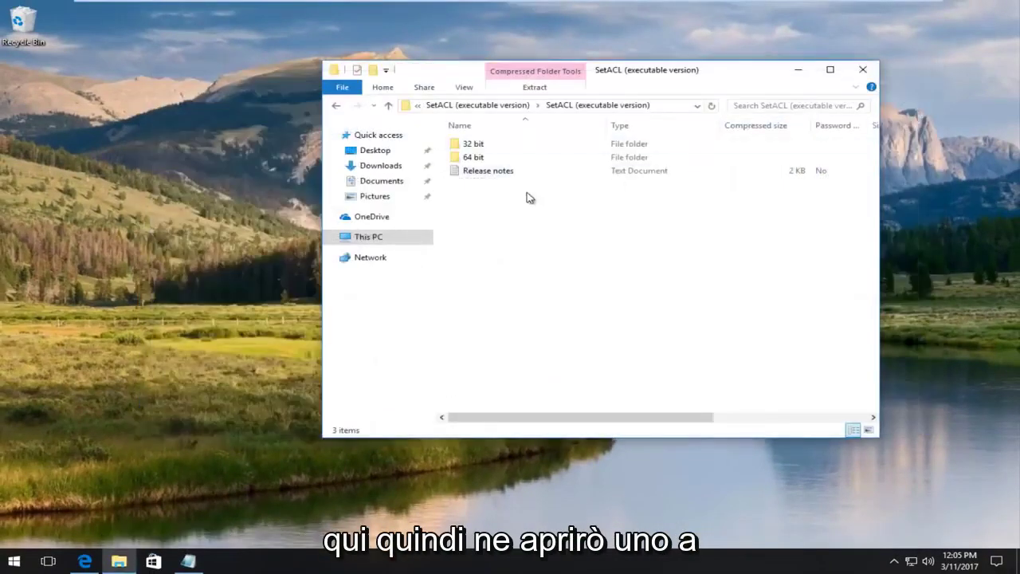
{"action": "double_click", "coordinate": [473, 145]}
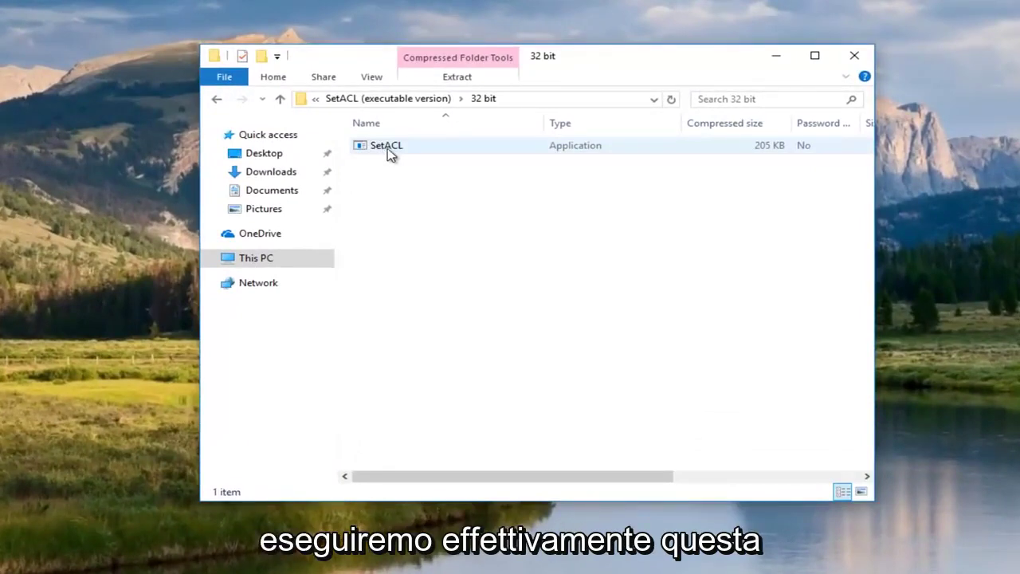
{"action": "left_click_drag", "start_coordinate": [387, 153], "coordinate": [146, 201]}
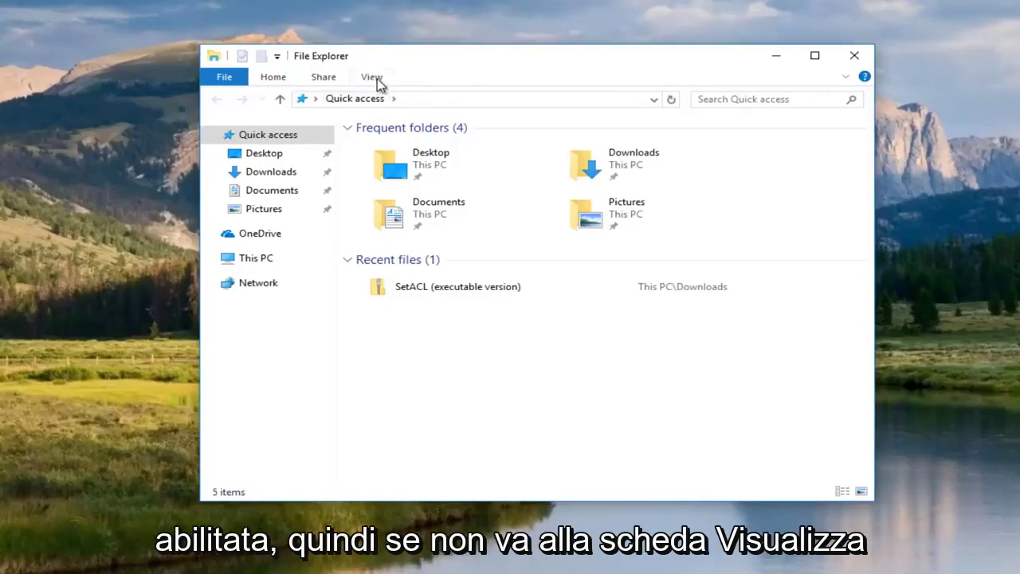
Show the View ribbon settings in the new Quick access Explorer window.
{"action": "left_click", "coordinate": [373, 77]}
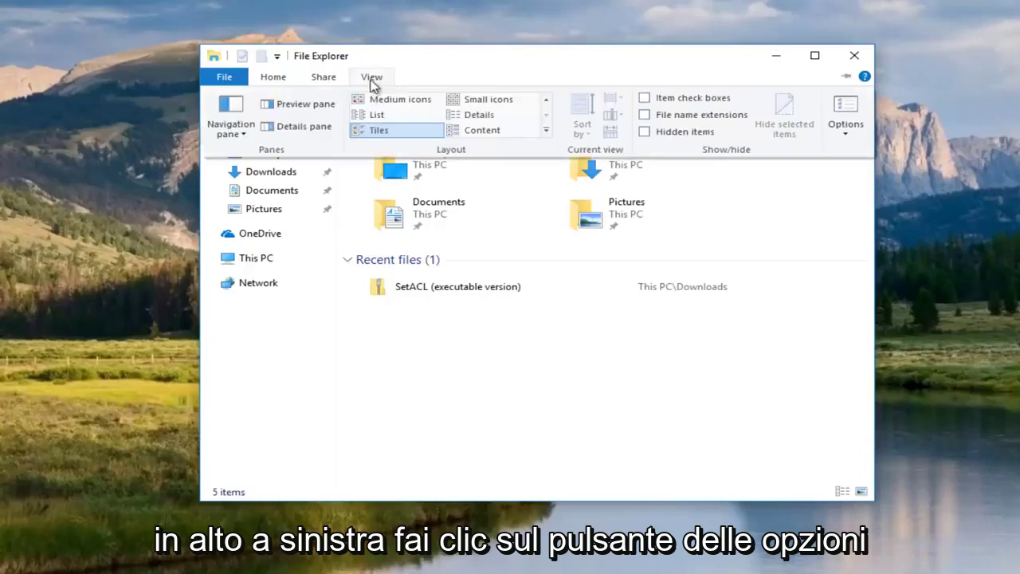
Enable 'Show hidden files, folders, and drives' in Folder Options and apply it.
{"action": "left_click", "coordinate": [843, 116]}
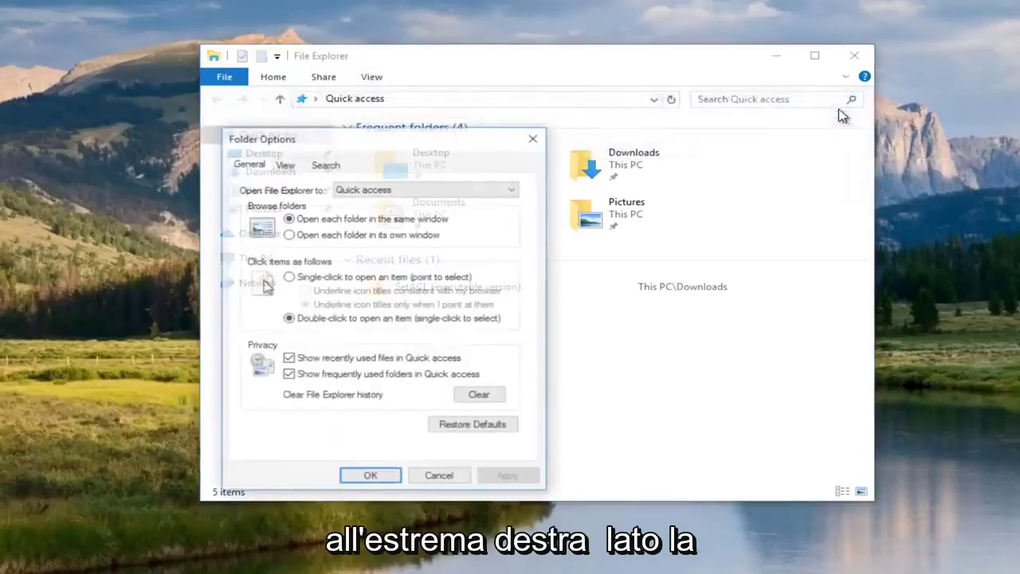
{"action": "left_click_drag", "start_coordinate": [467, 139], "coordinate": [533, 99]}
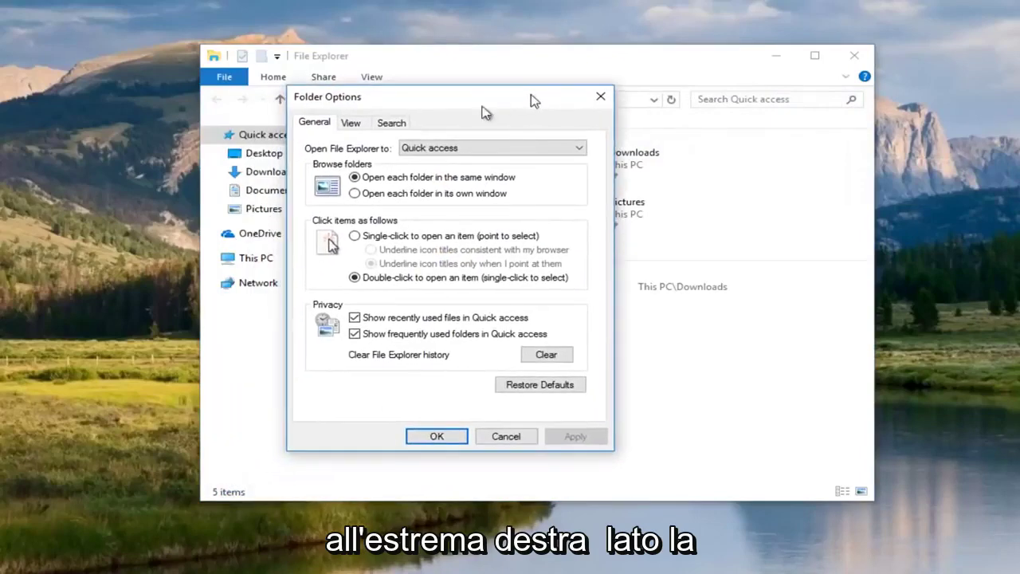
{"action": "left_click", "coordinate": [356, 128]}
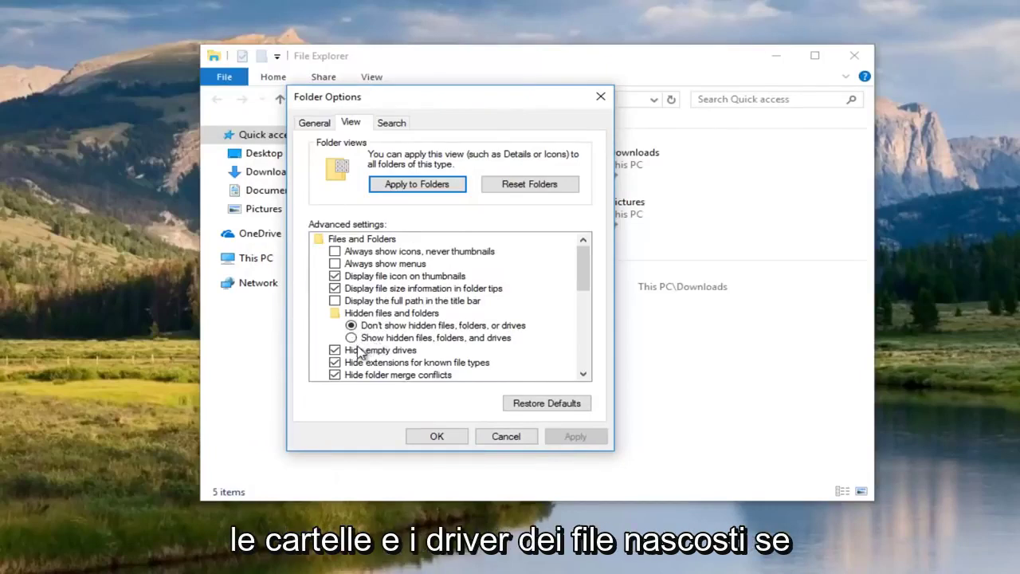
{"action": "left_click", "coordinate": [351, 337]}
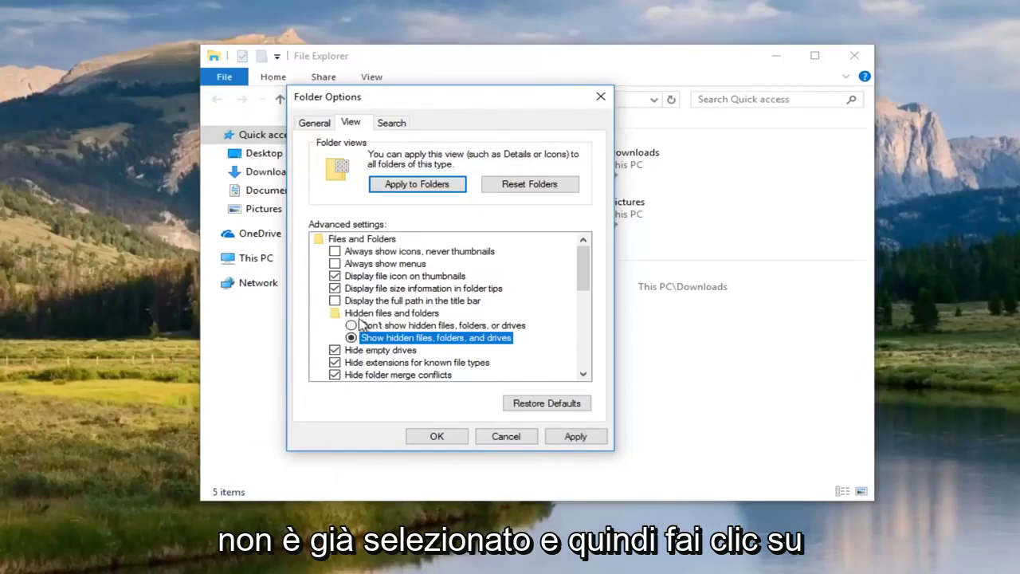
{"action": "left_click", "coordinate": [566, 437]}
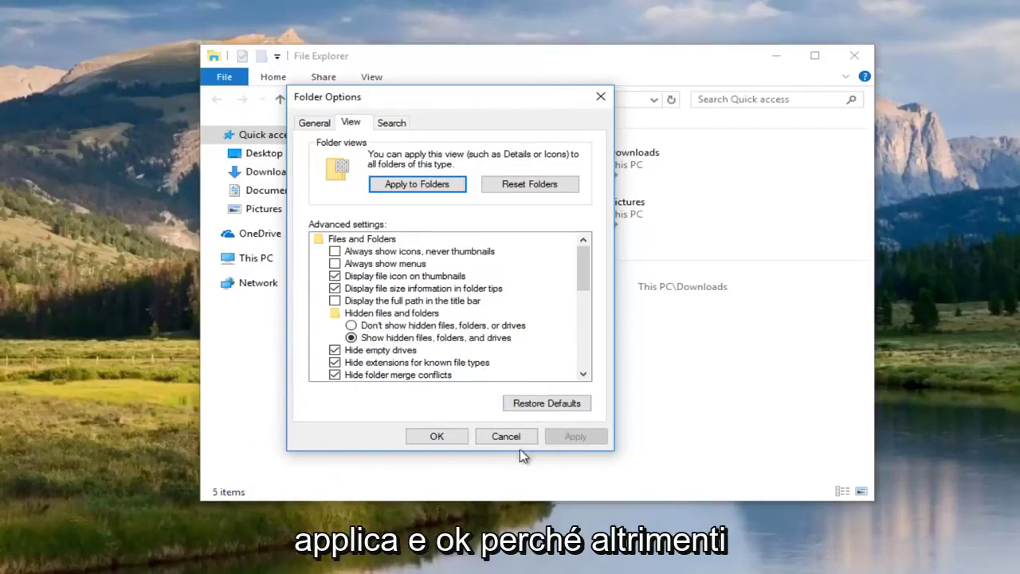
{"action": "left_click", "coordinate": [435, 437]}
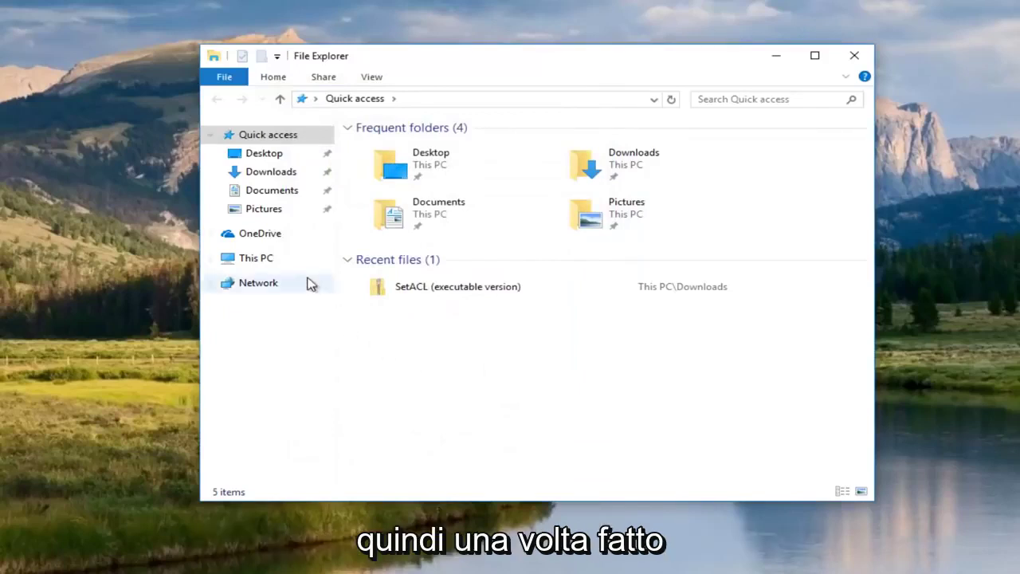
Navigate from This PC through Local Disk (C:) and Windows into System32.
{"action": "left_click", "coordinate": [250, 265]}
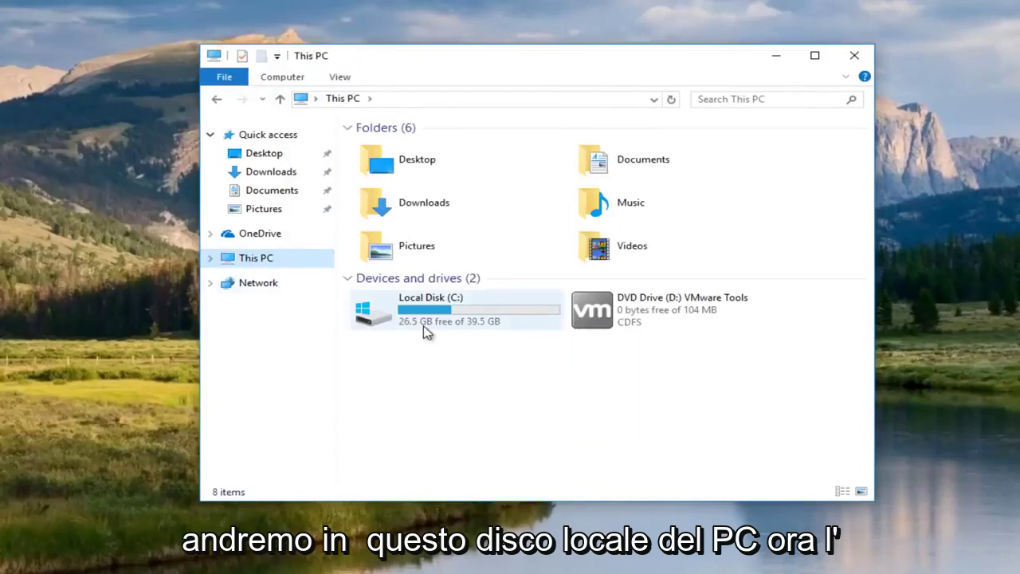
{"action": "double_click", "coordinate": [423, 326]}
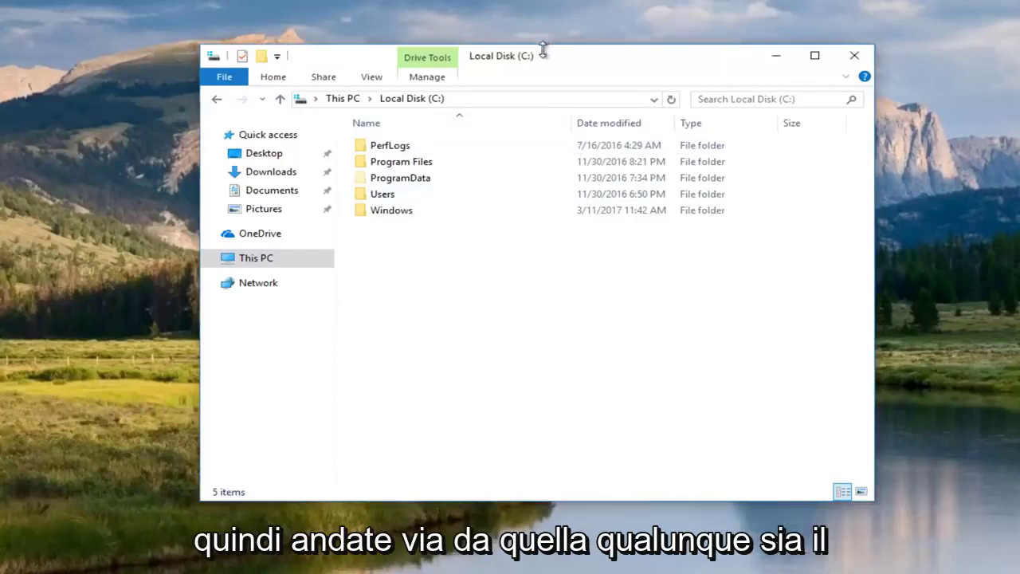
{"action": "left_click_drag", "start_coordinate": [542, 50], "coordinate": [514, 63]}
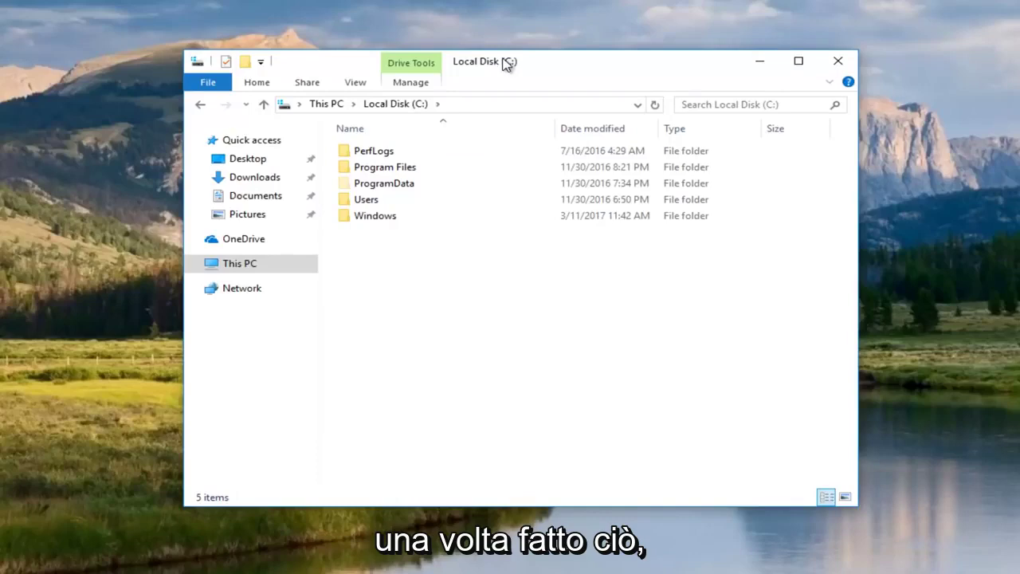
{"action": "double_click", "coordinate": [358, 217]}
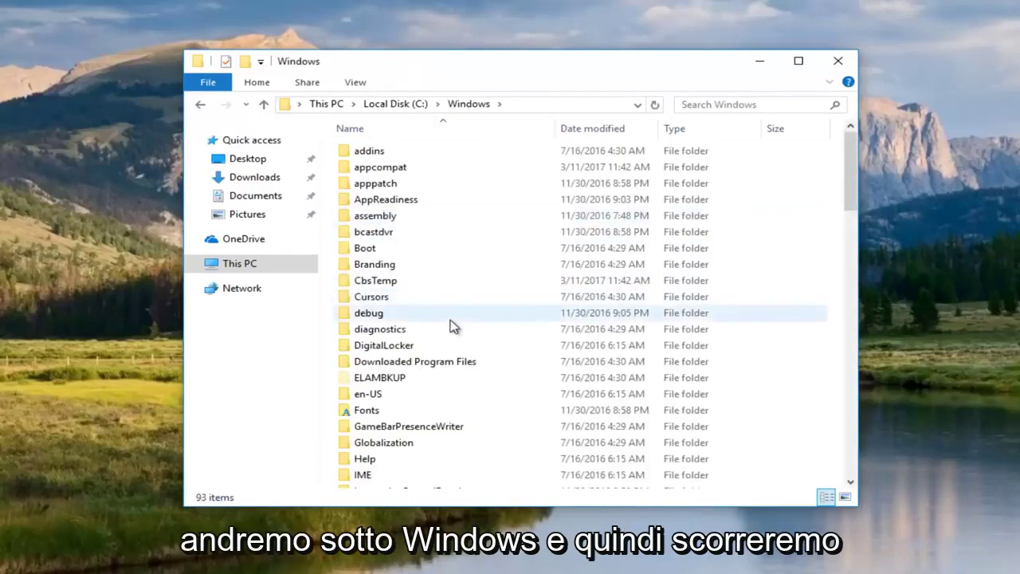
{"action": "scroll", "coordinate": [533, 298], "scroll_direction": "down", "scroll_amount": 7}
{"action": "scroll", "coordinate": [598, 337], "scroll_direction": "down", "scroll_amount": 4}
{"action": "scroll", "coordinate": [473, 349], "scroll_direction": "down", "scroll_amount": 3}
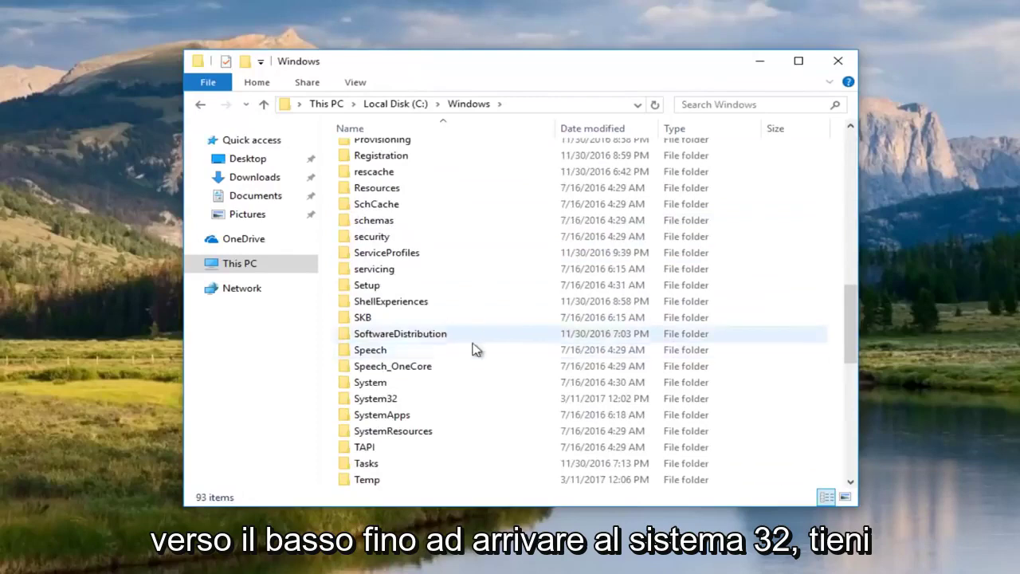
{"action": "double_click", "coordinate": [391, 401]}
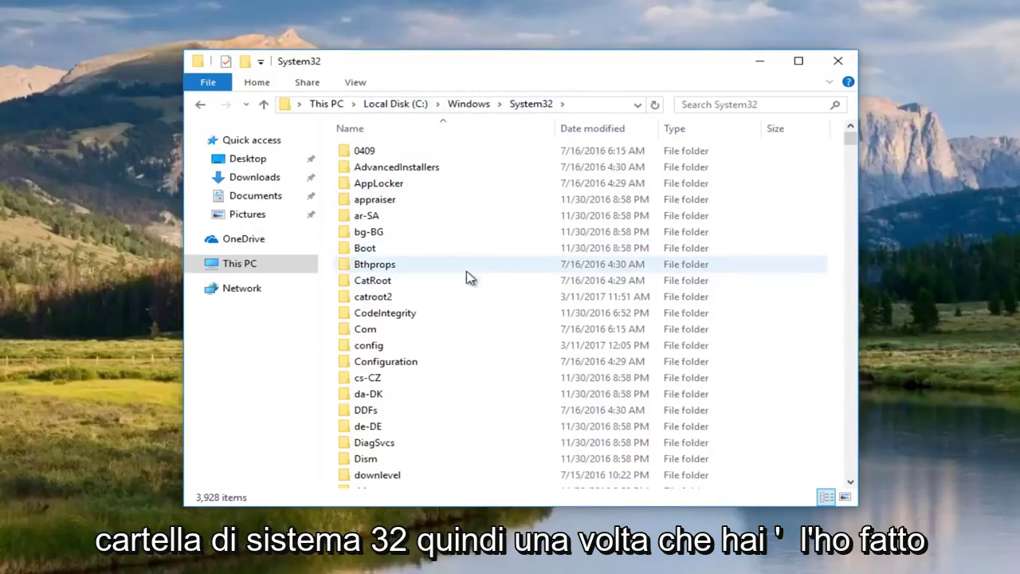
{"action": "scroll", "coordinate": [412, 301], "scroll_direction": "down", "scroll_amount": 1}
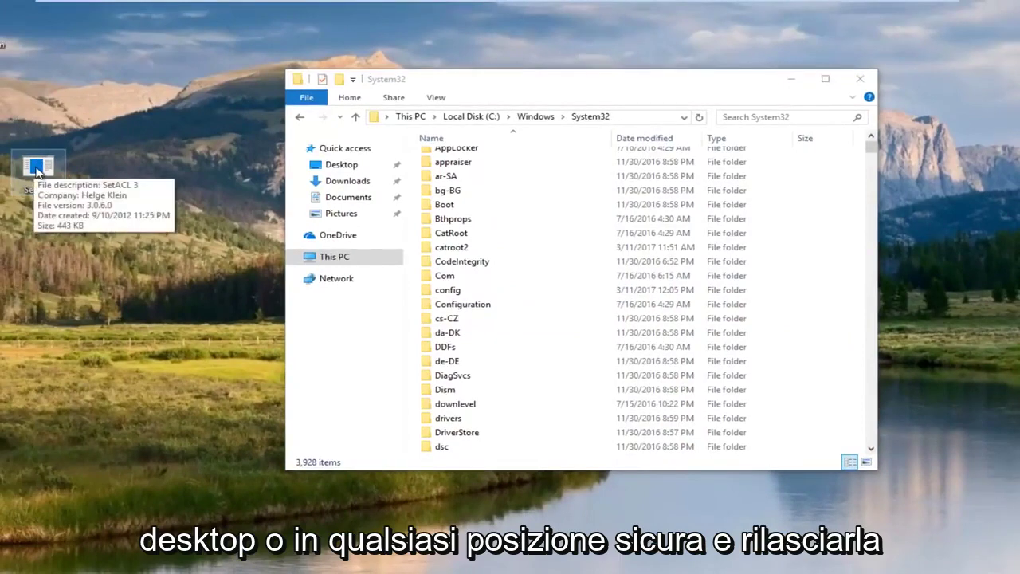
Move SetACL from the desktop into System32, granting administrator permission.
{"action": "left_click_drag", "start_coordinate": [35, 172], "coordinate": [593, 118]}
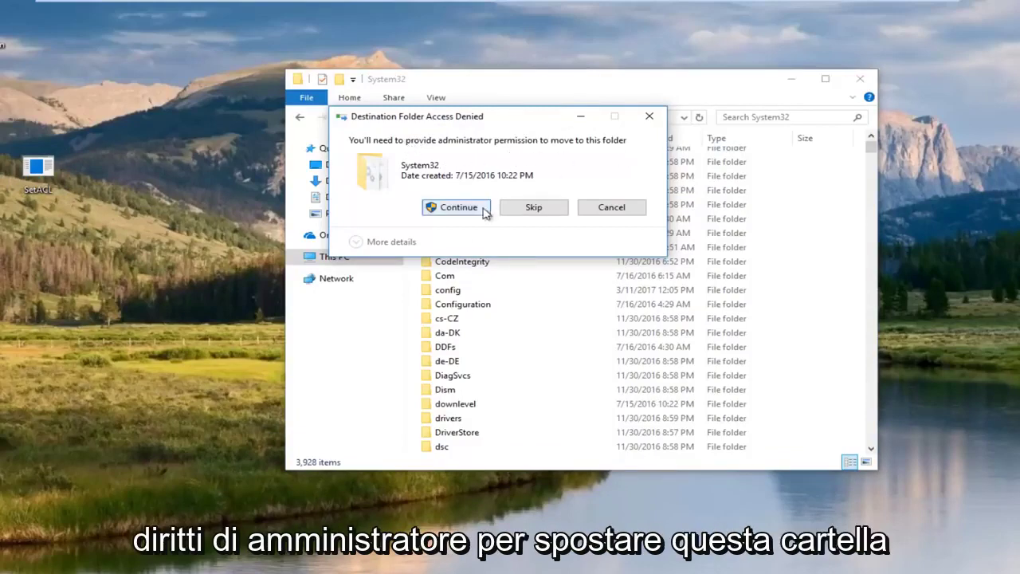
{"action": "left_click", "coordinate": [462, 210]}
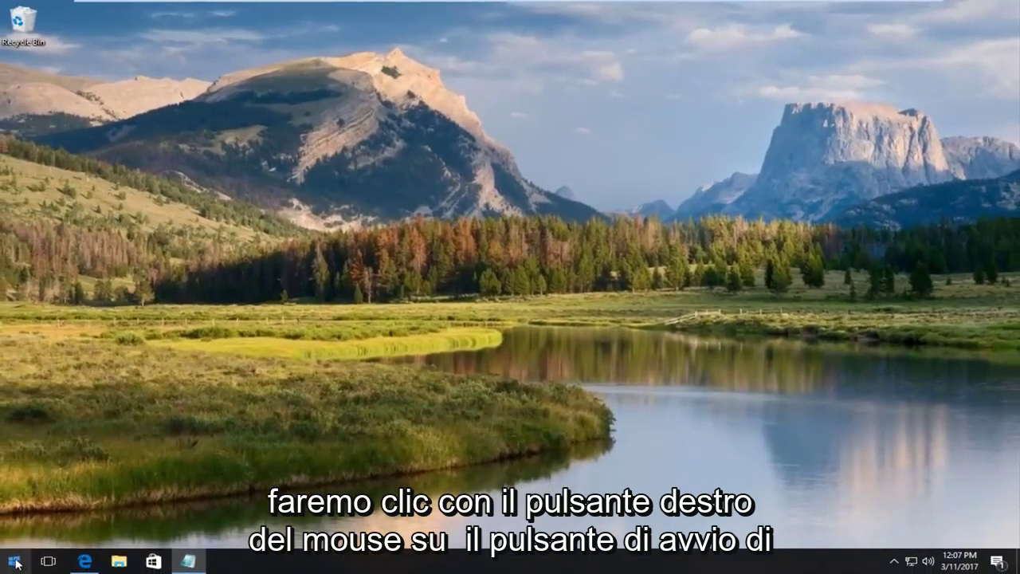
Launch Command Prompt (Admin) from the Start right-click menu, approving the UAC prompt.
{"action": "right_click", "coordinate": [18, 565]}
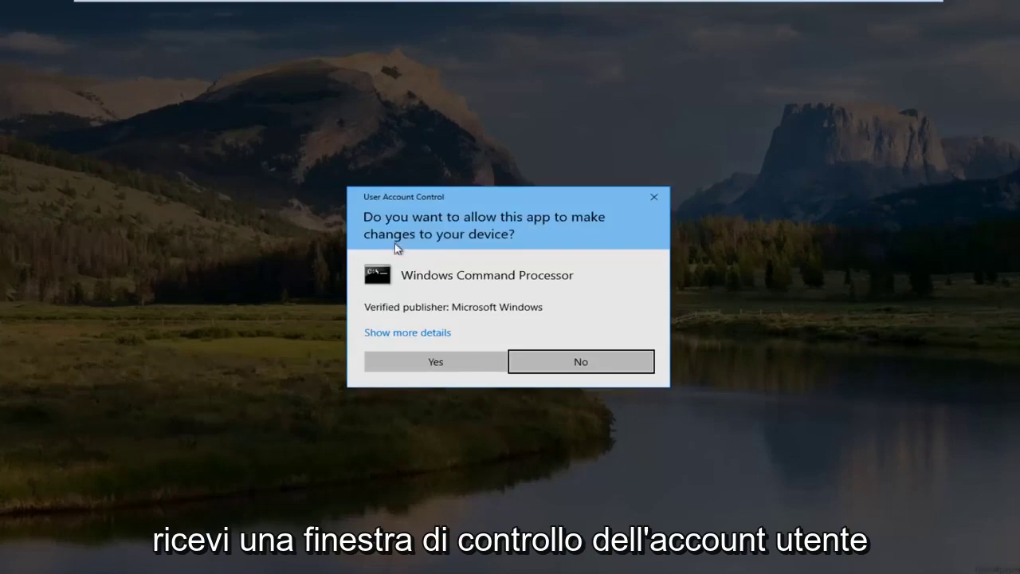
{"action": "left_click", "coordinate": [412, 363]}
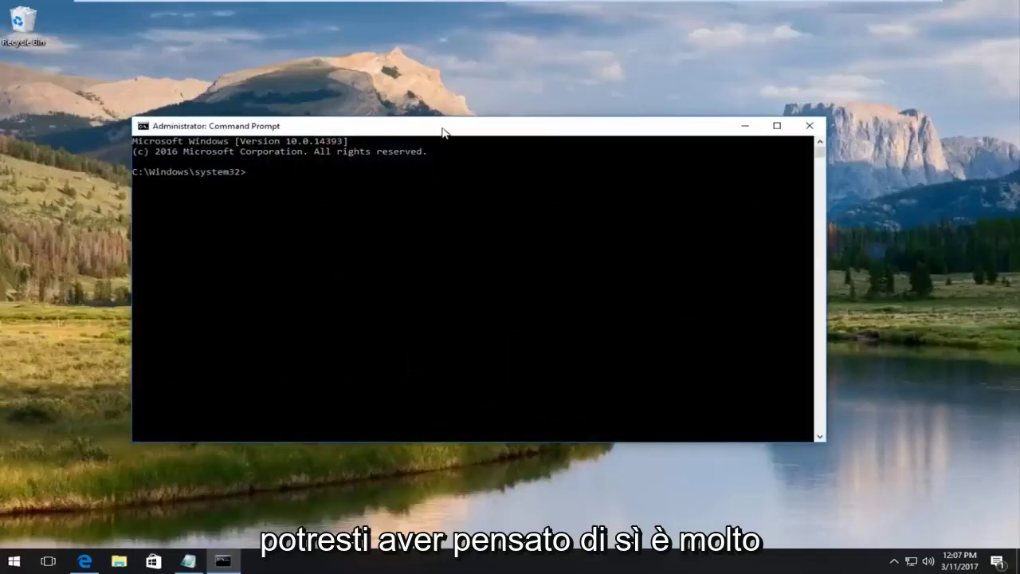
{"action": "left_click_drag", "start_coordinate": [442, 128], "coordinate": [477, 119]}
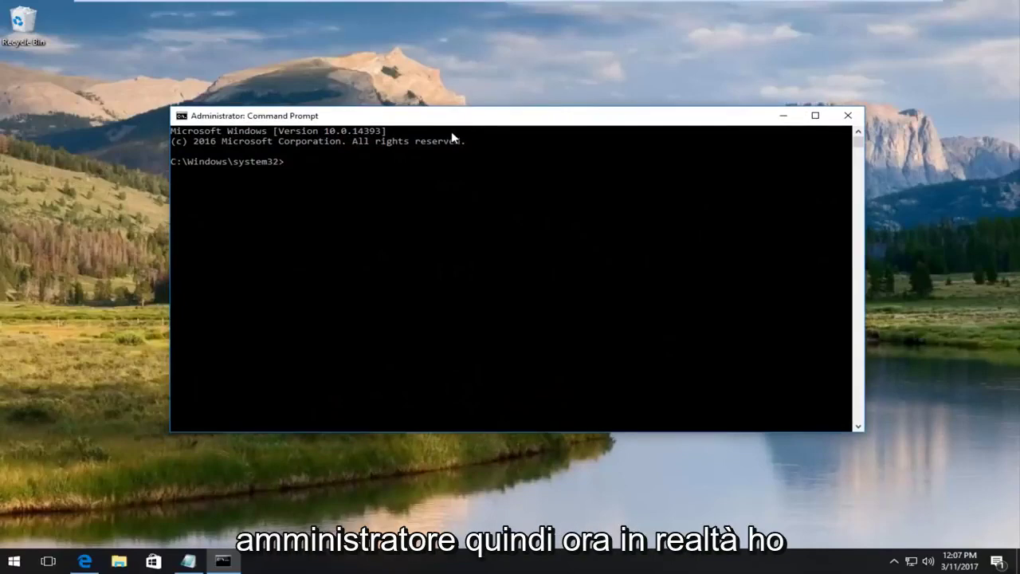
Copy the full SetACL command line from Notepad, then minimize Notepad.
{"action": "left_click", "coordinate": [188, 561]}
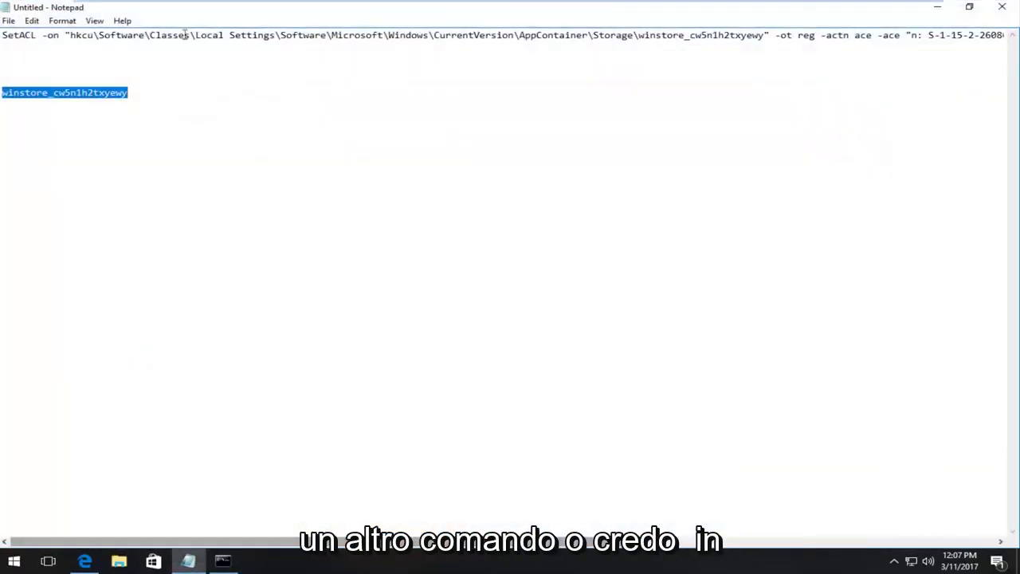
{"action": "left_click_drag", "start_coordinate": [4, 40], "coordinate": [948, 50]}
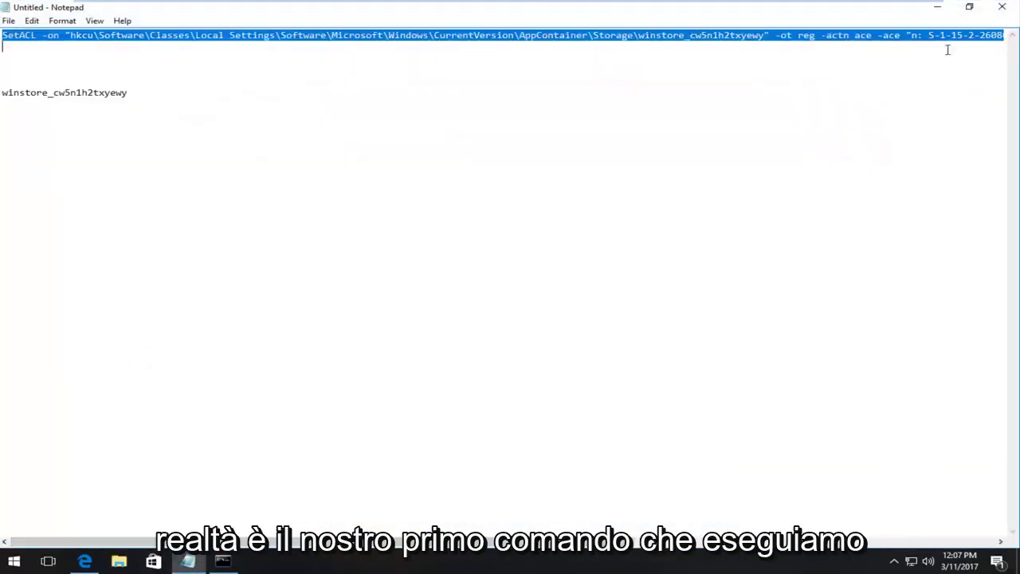
{"action": "right_click", "coordinate": [611, 35]}
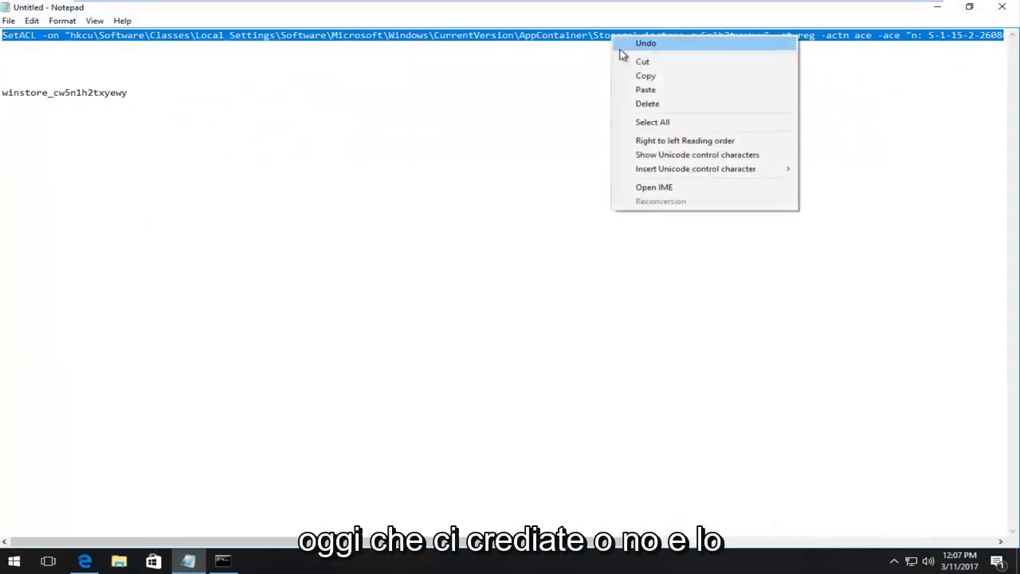
{"action": "left_click", "coordinate": [654, 78]}
{"action": "mouse_move", "coordinate": [942, 12]}
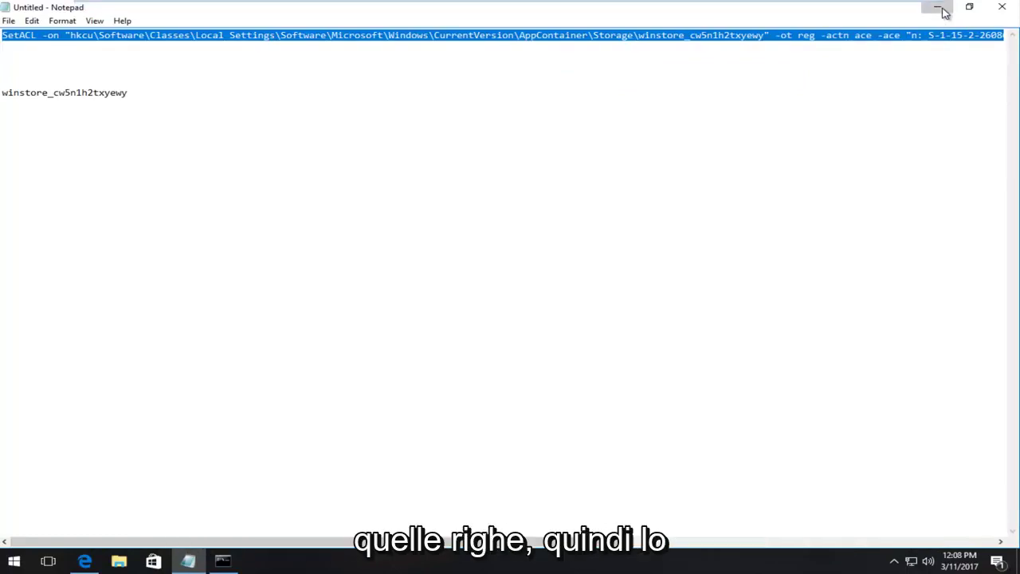
{"action": "left_click", "coordinate": [939, 8]}
{"action": "key", "text": "ctrl+v"}
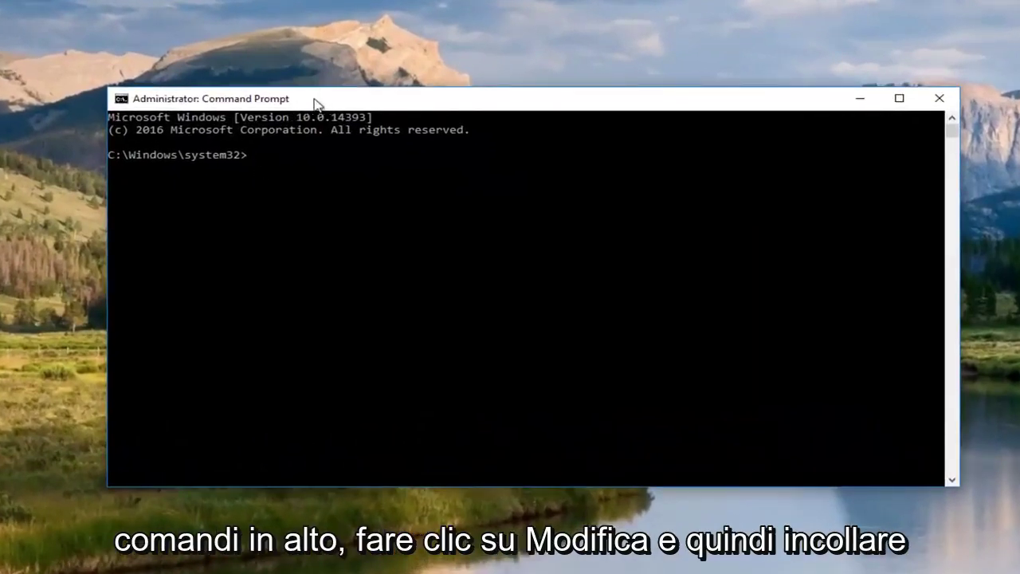
Paste the SetACL command through the console's Edit menu and run it on winstore_cw5n1h2txyewy.
{"action": "right_click", "coordinate": [323, 99]}
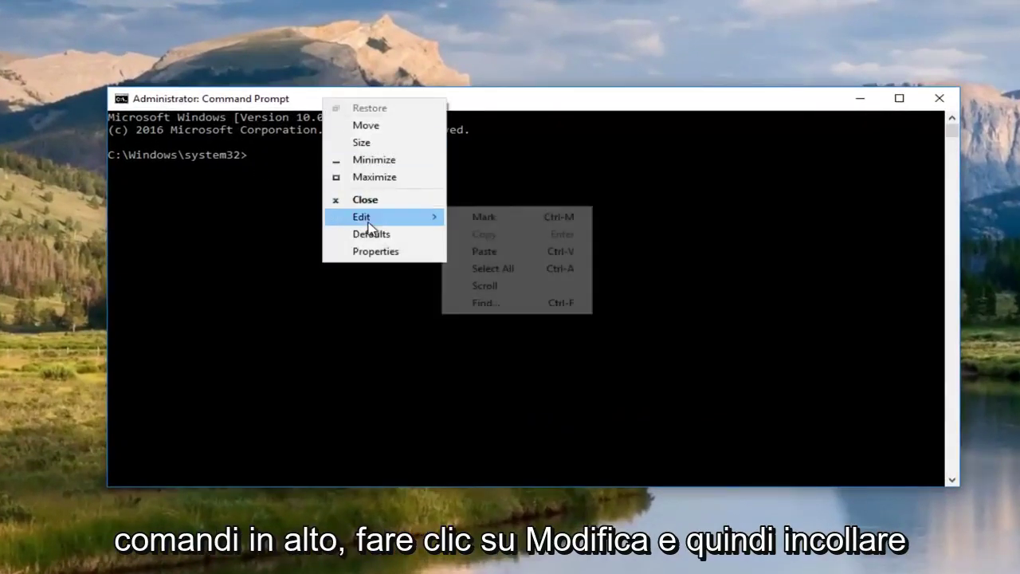
{"action": "mouse_move", "coordinate": [379, 217]}
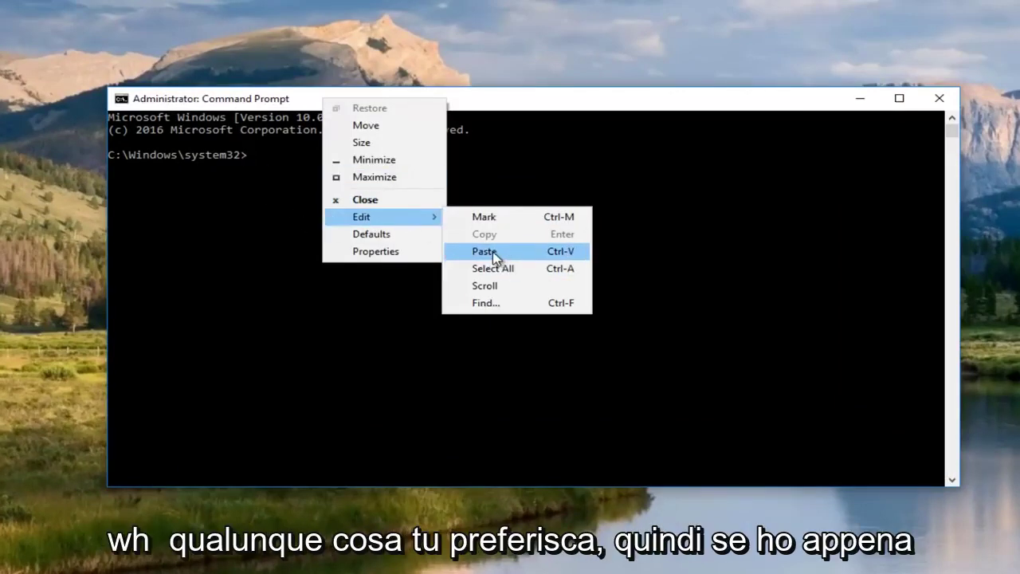
{"action": "left_click", "coordinate": [297, 92]}
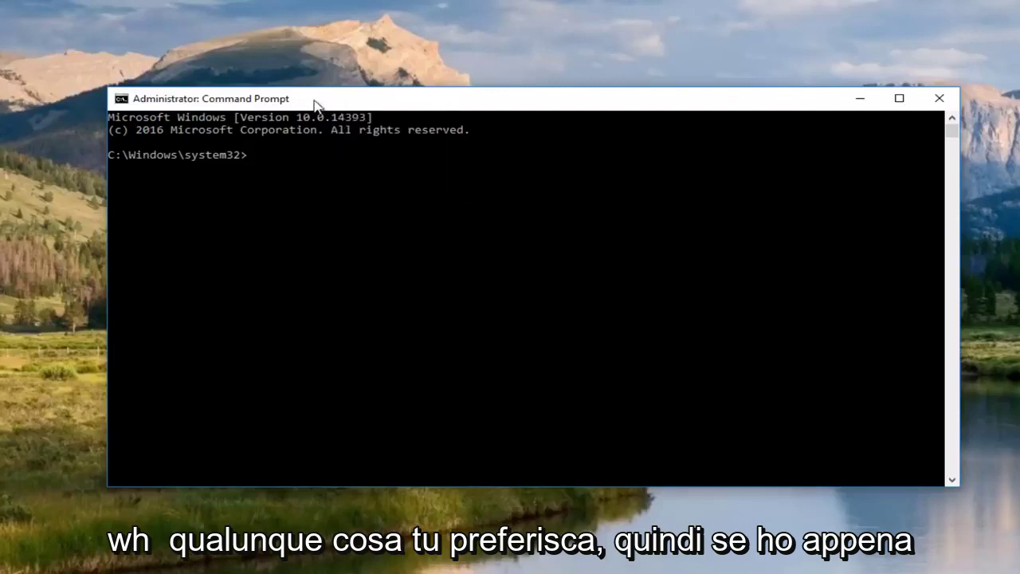
{"action": "right_click", "coordinate": [312, 102]}
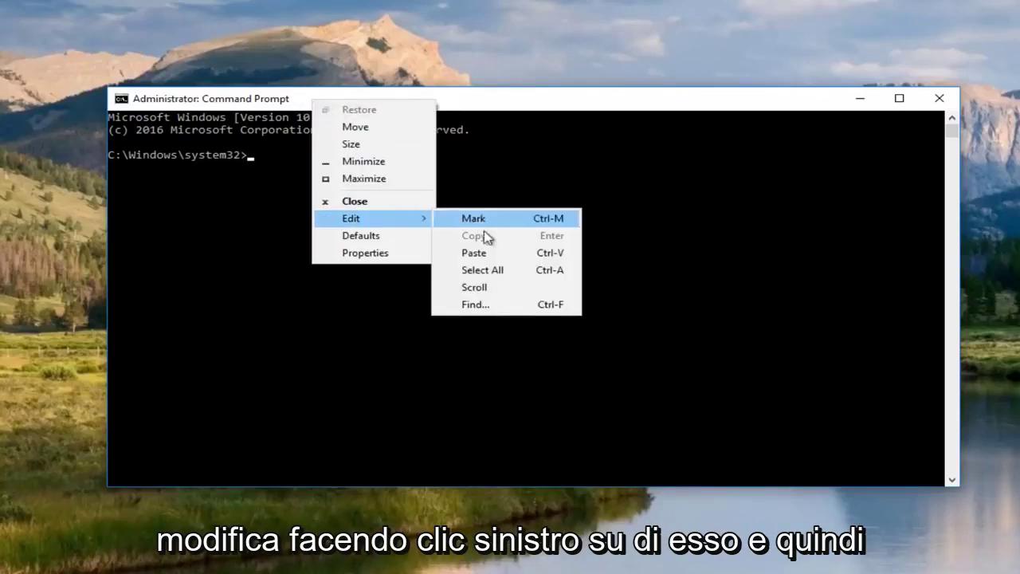
{"action": "left_click", "coordinate": [475, 253]}
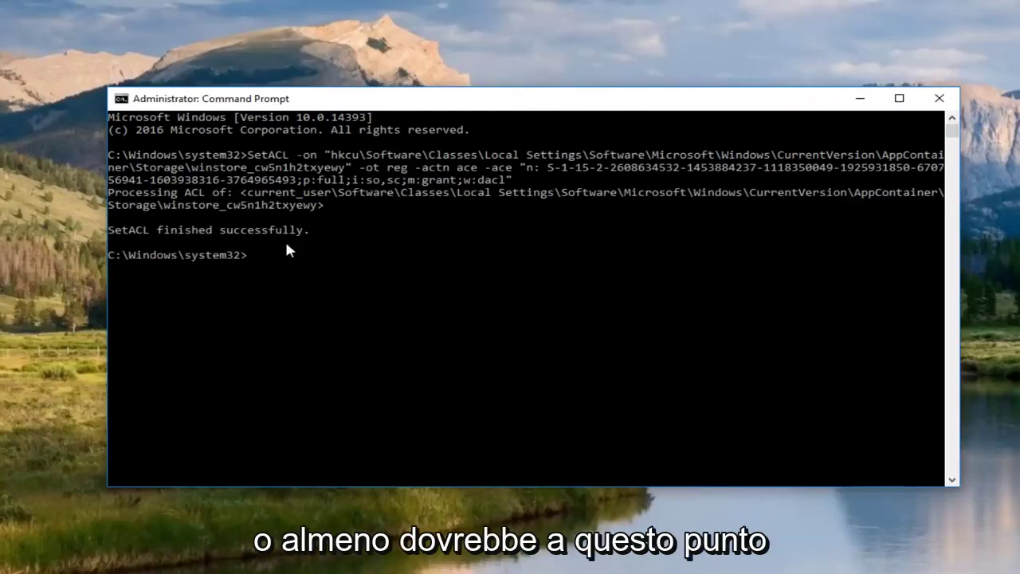
Close Command Prompt and save the Notepad notes as '1' on the Desktop.
{"action": "left_click", "coordinate": [932, 107]}
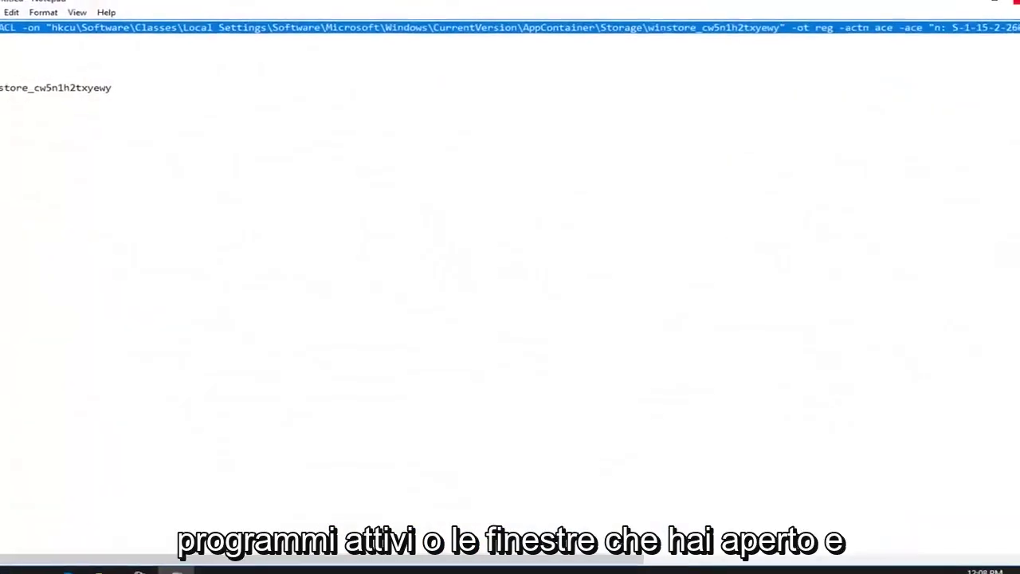
{"action": "left_click", "coordinate": [484, 285]}
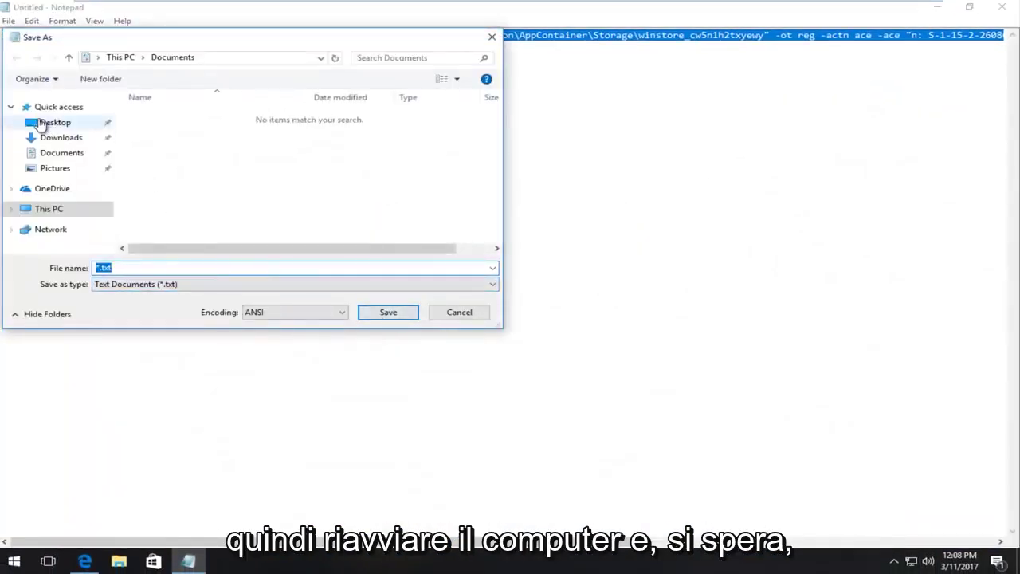
{"action": "type", "text": "1"}
{"action": "left_click", "coordinate": [48, 123]}
{"action": "left_click", "coordinate": [368, 310]}
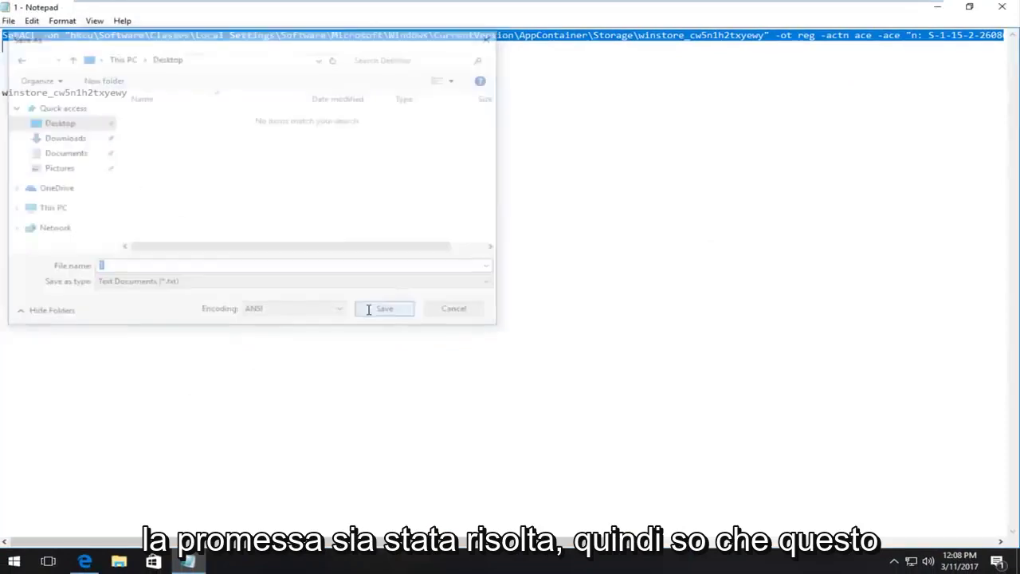
{"action": "left_click", "coordinate": [1001, 7]}
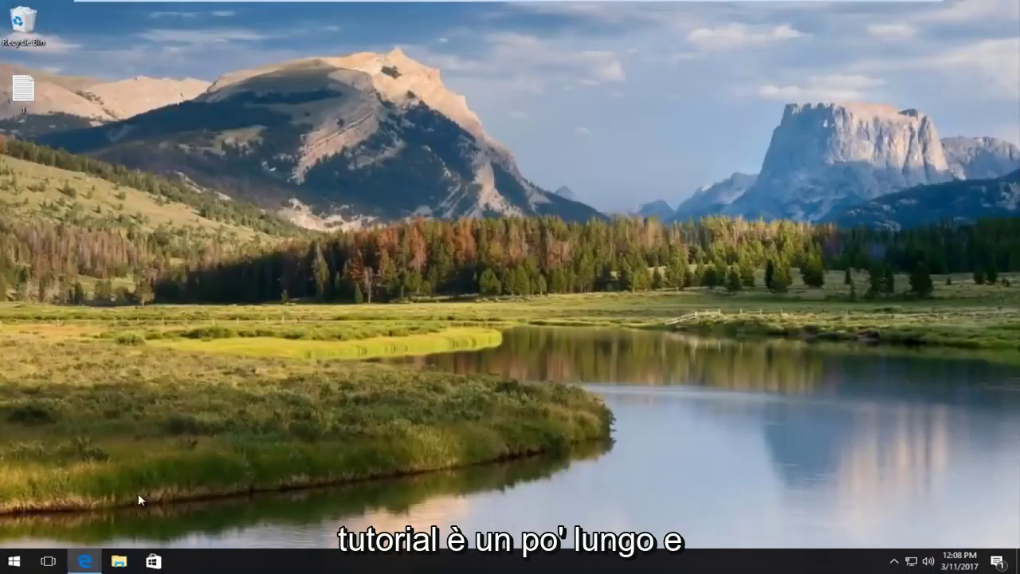
Close Edge, then view the Start power options and dismiss them without restarting.
{"action": "right_click", "coordinate": [87, 559]}
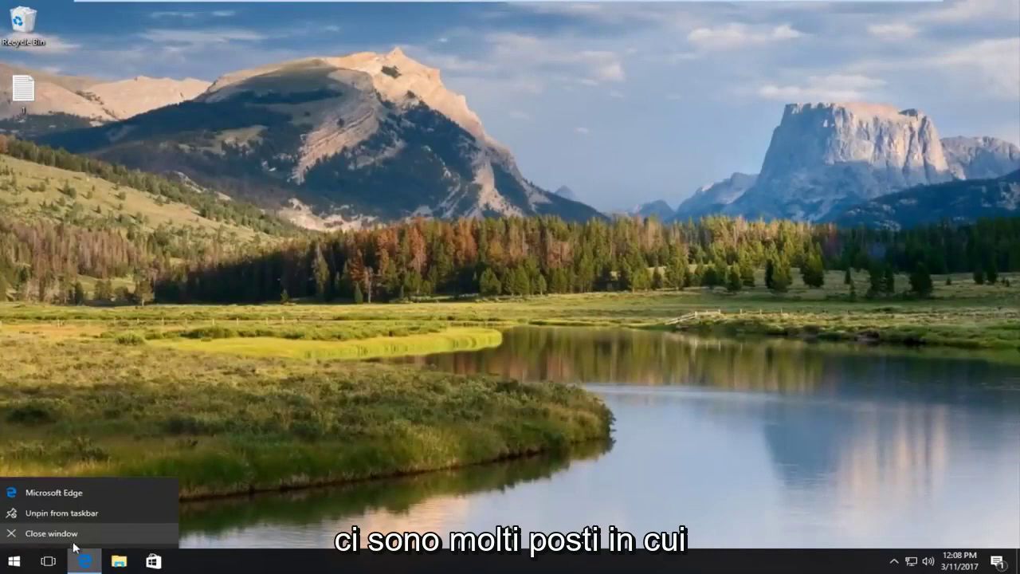
{"action": "left_click", "coordinate": [58, 534]}
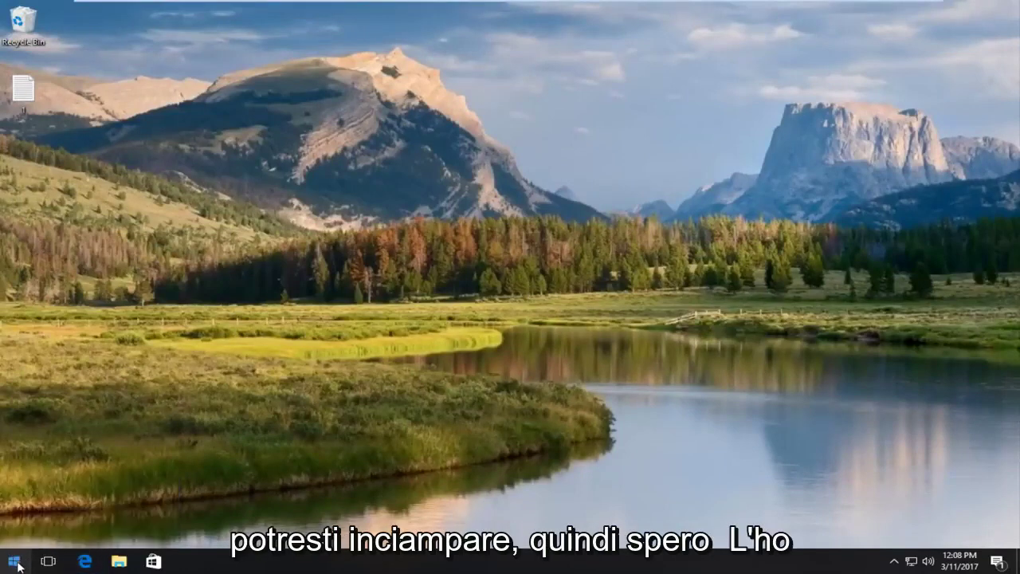
{"action": "left_click", "coordinate": [14, 560]}
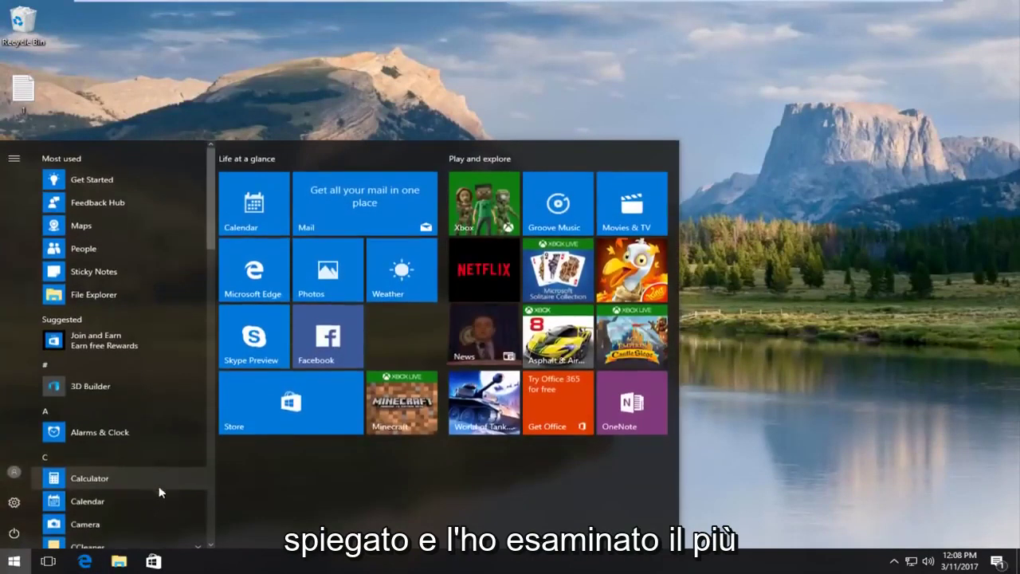
{"action": "left_click", "coordinate": [15, 534]}
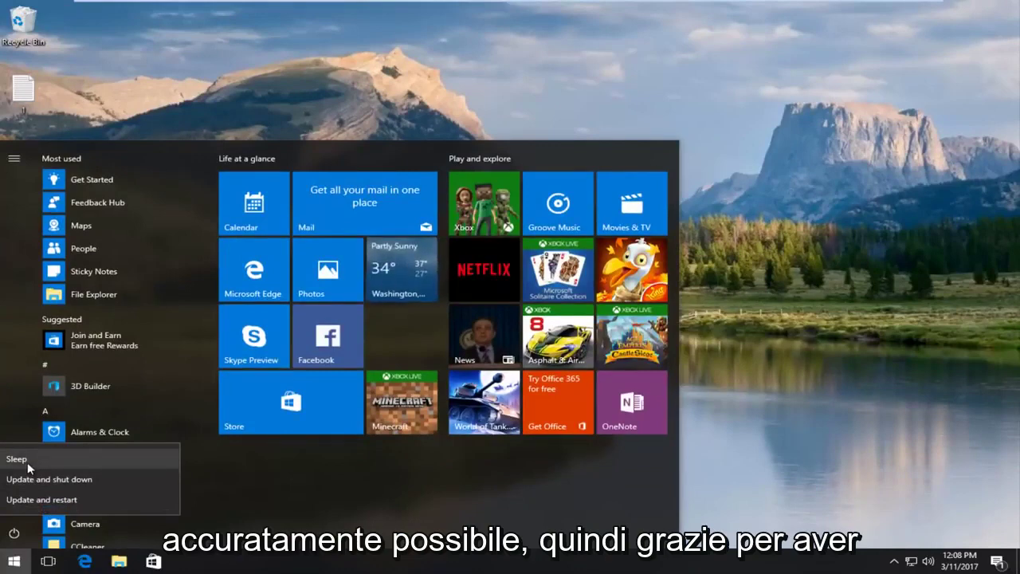
{"action": "left_click", "coordinate": [835, 381]}
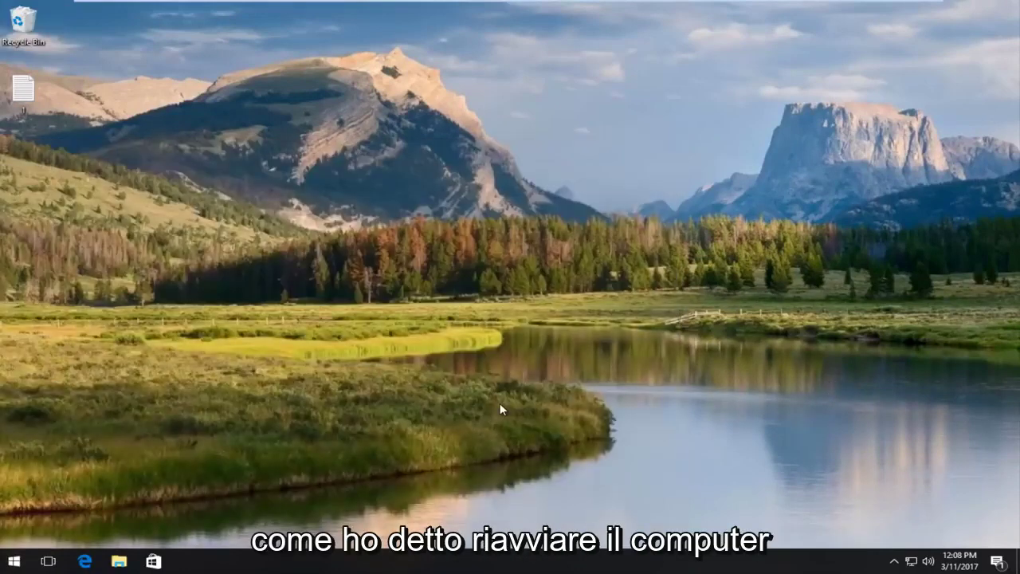